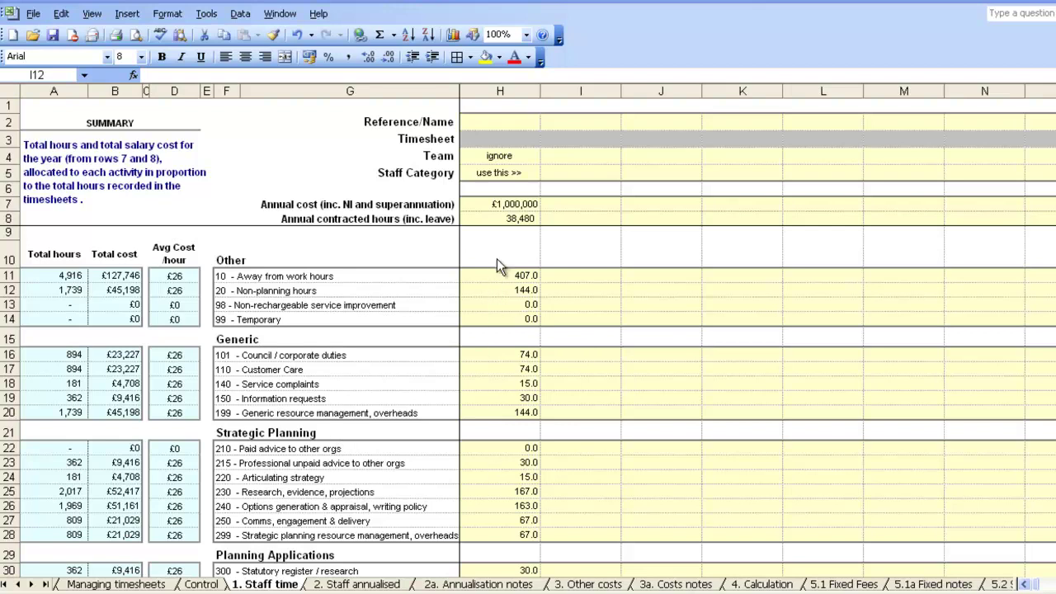
# Step: View the Control sheet and return to the 1. Staff time sheet
pyautogui.click(202, 584)
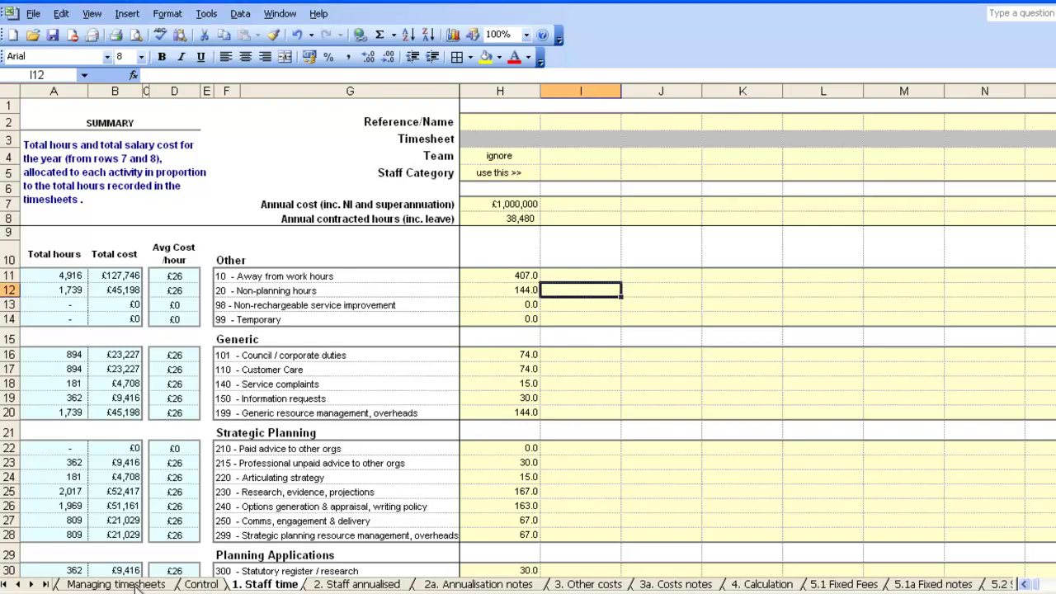
pyautogui.click(202, 584)
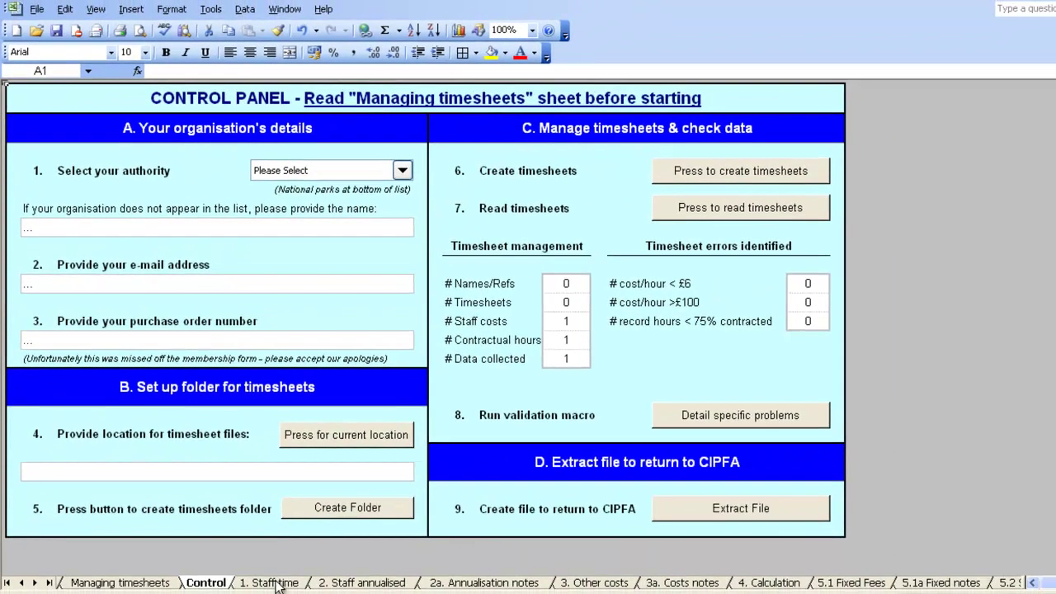
pyautogui.click(269, 582)
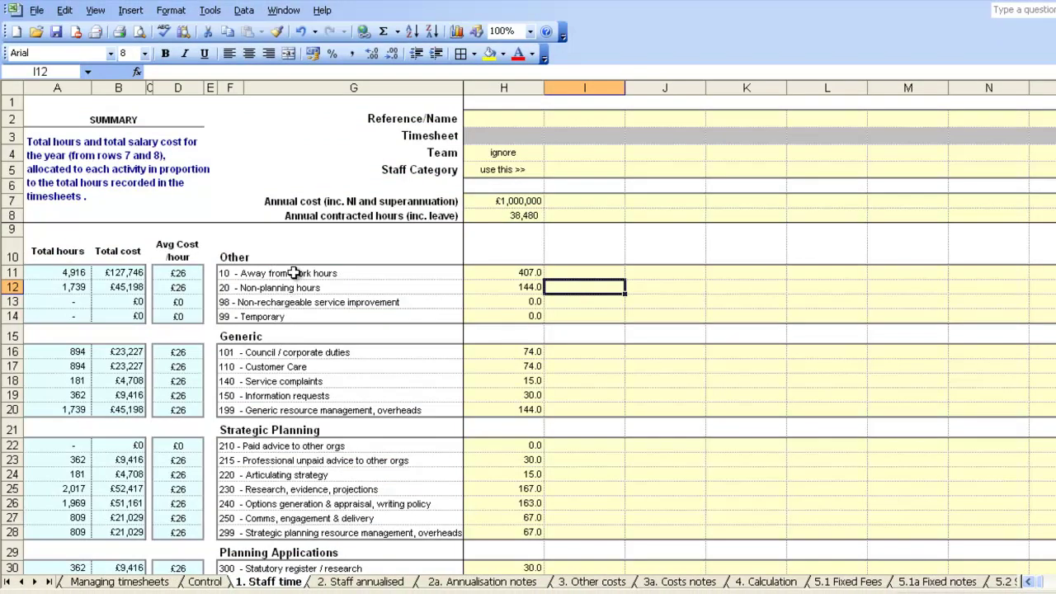
# Step: Switch to the browser, search the Benchmarking and fee-setting forum for 320, and highlight part of the matching discussion's excerpt
pyautogui.hotkey('alt', 'Tab')
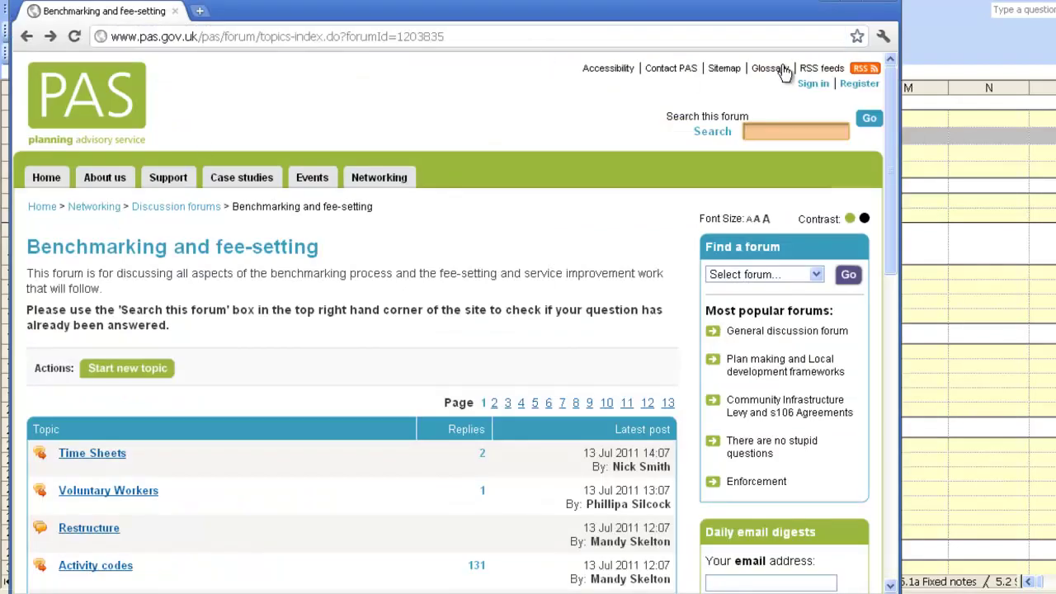
pyautogui.write('320')
pyautogui.press('Return')
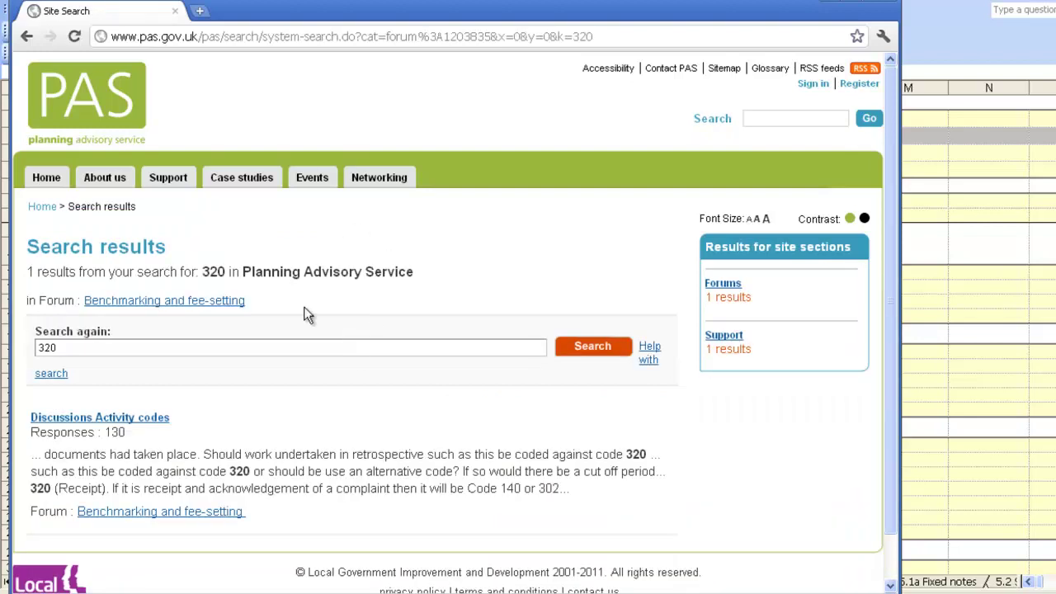
pyautogui.moveTo(157, 456); pyautogui.dragTo(290, 471)
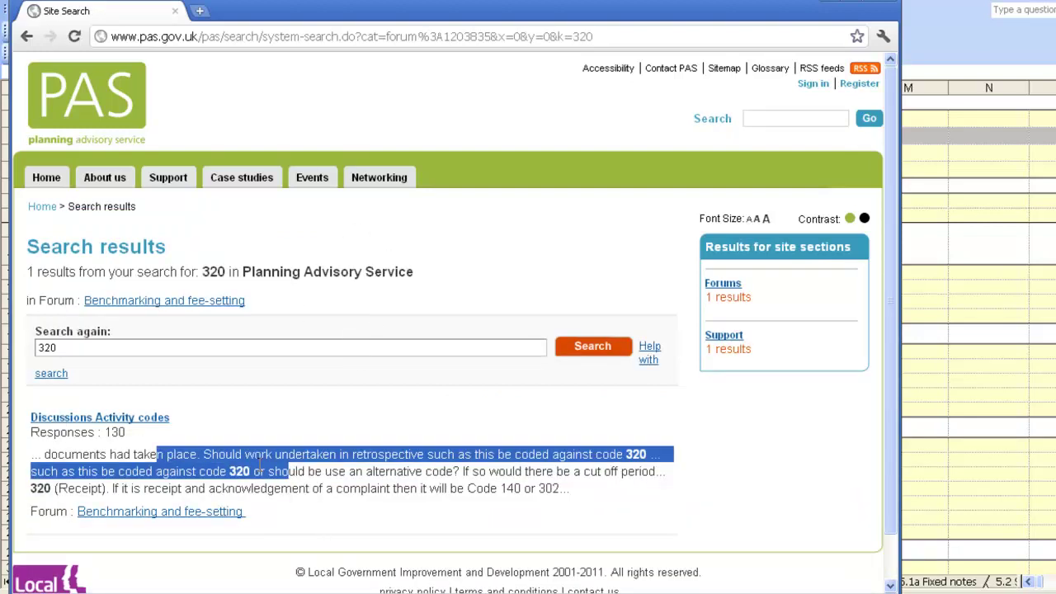
# Step: Switch back to the Excel workbook and compare the 2. Staff annualised sheet with 1. Staff time, ending on 2. Staff annualised
pyautogui.click(1028, 496)
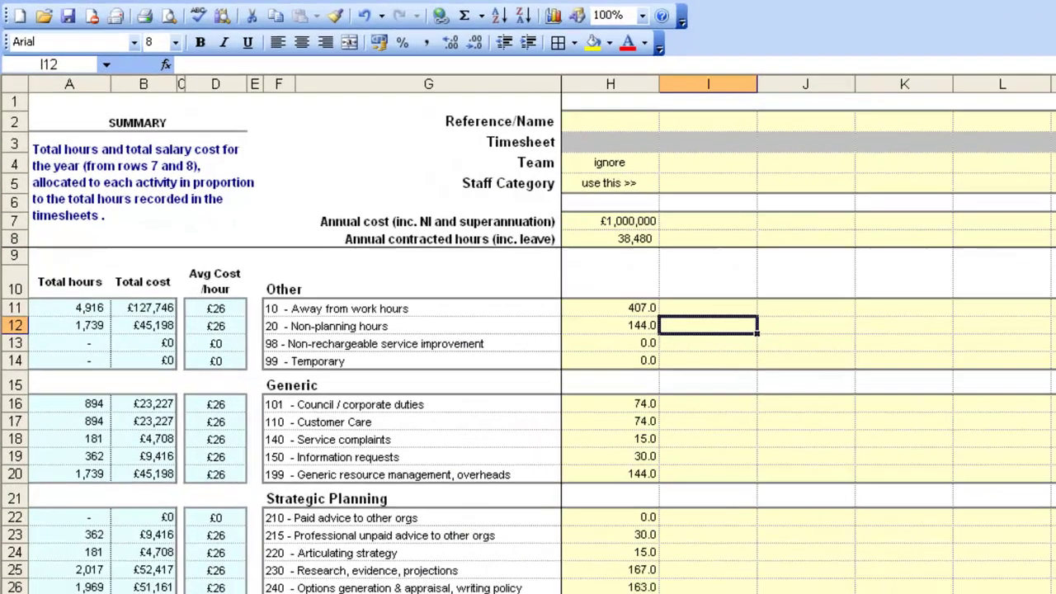
pyautogui.click(365, 582)
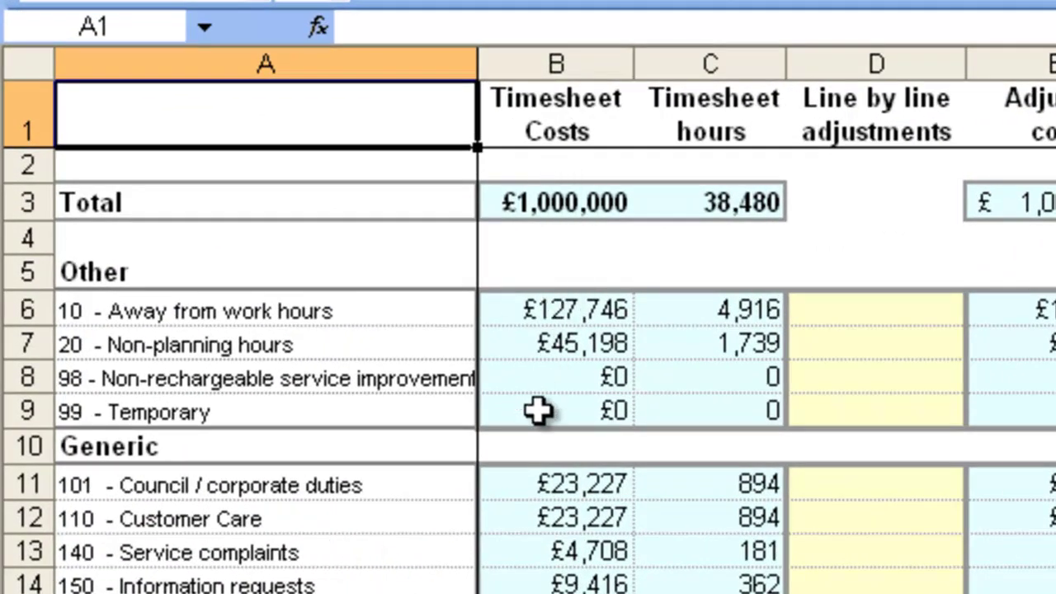
pyautogui.hotkey('ctrl', 'pageup')
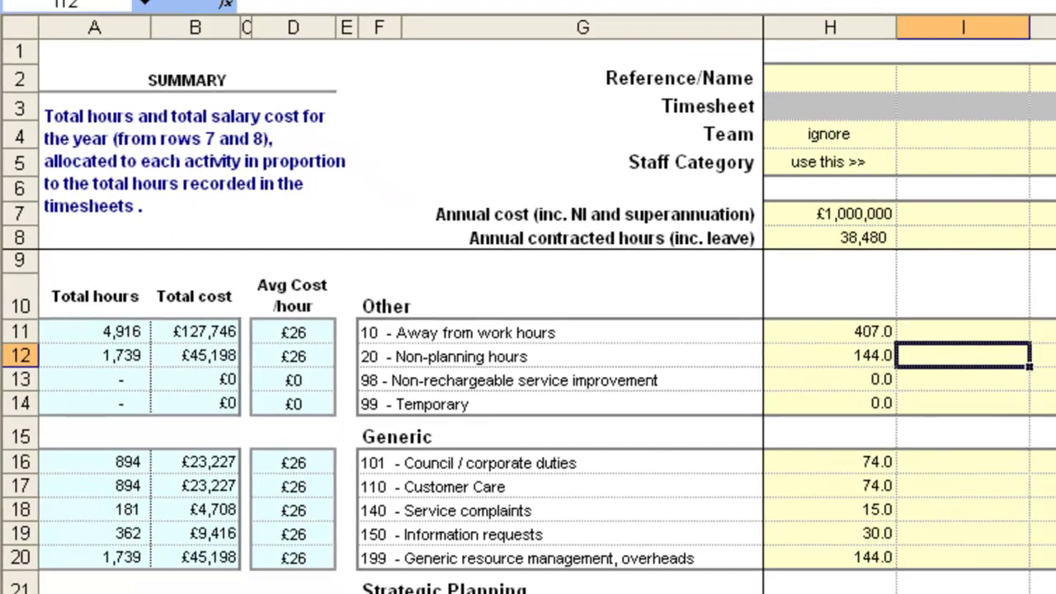
pyautogui.hotkey('ctrl', 'pagedown')
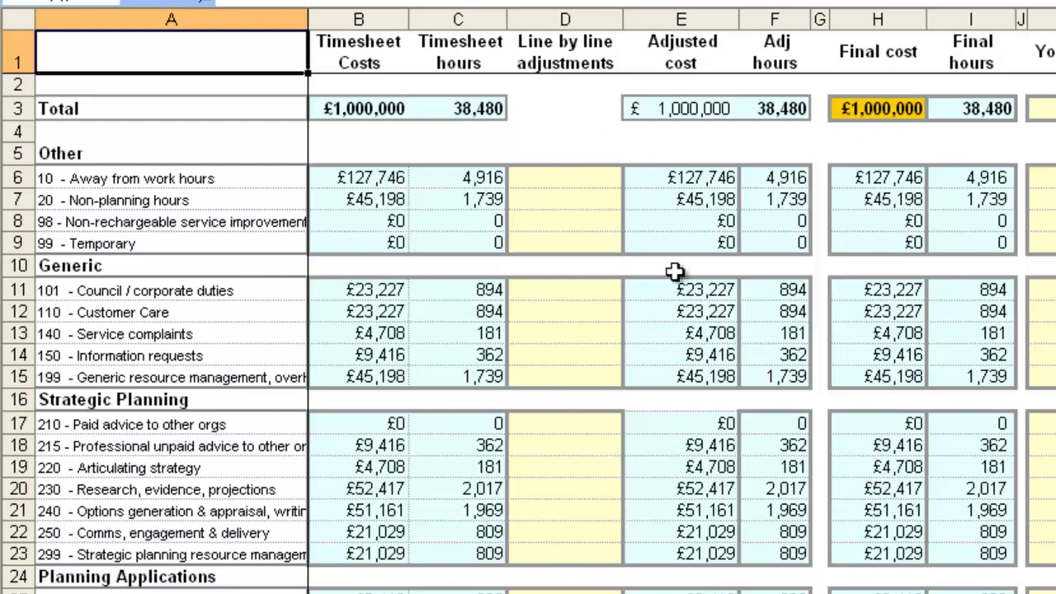
# Step: Try line by line adjustments of 10%, 15% and 17% for activity 10 - Away from work hours
pyautogui.click(563, 178)
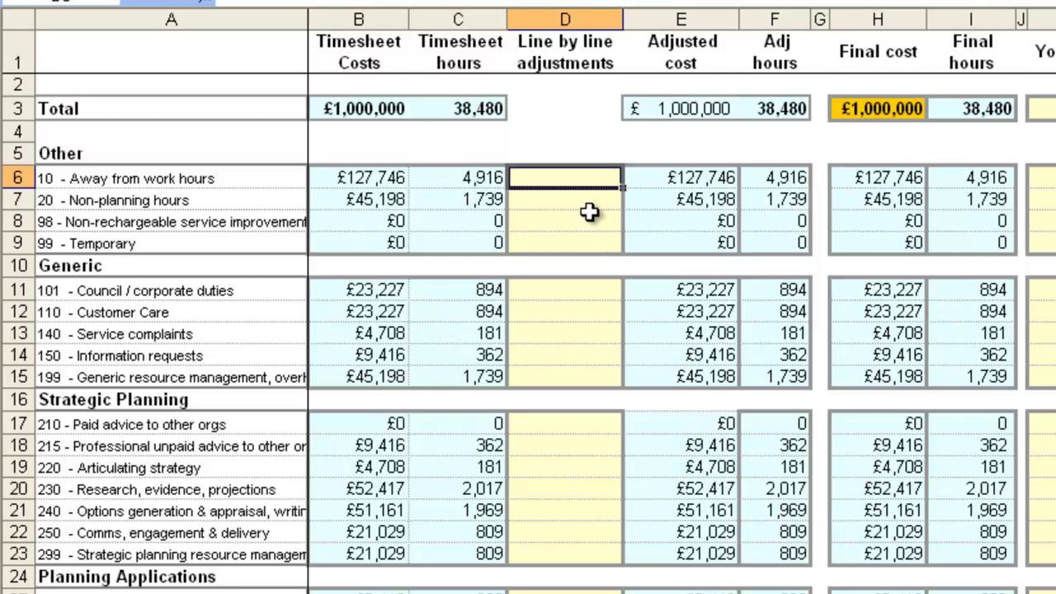
pyautogui.write('10%')
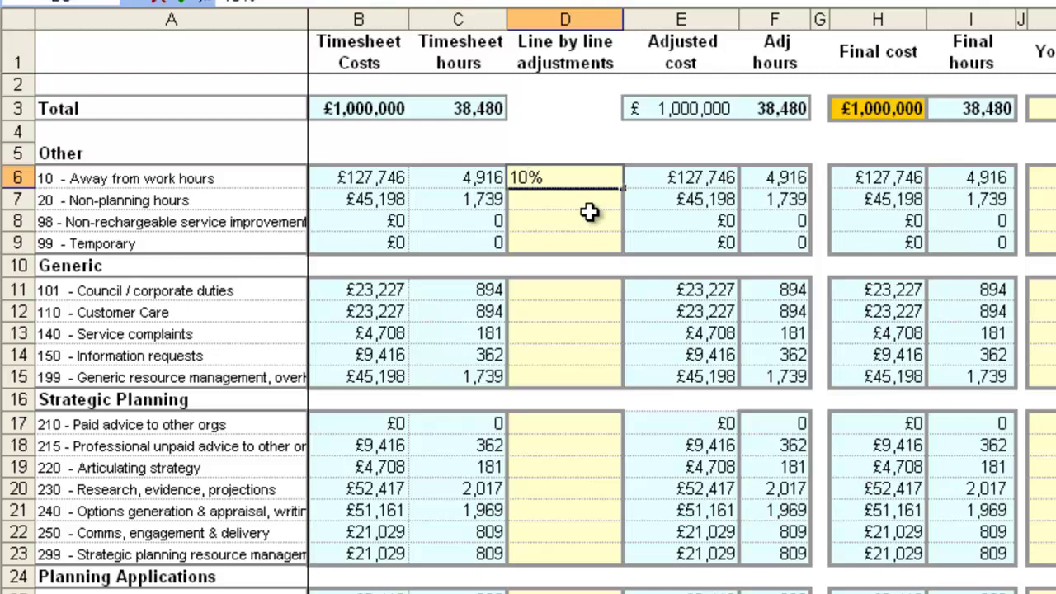
pyautogui.press('Return')
pyautogui.press('Up')
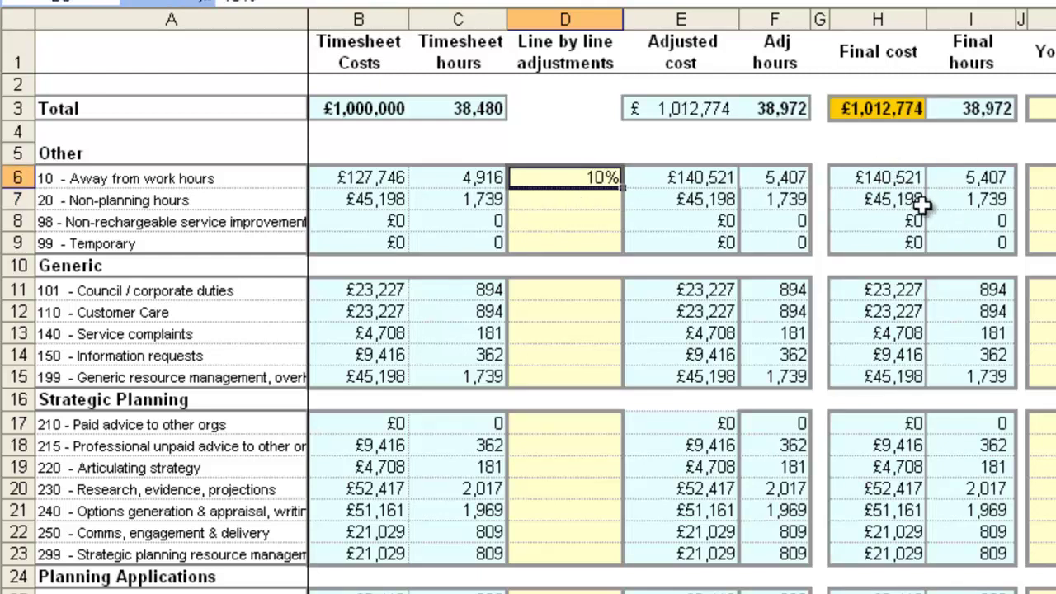
pyautogui.write('15')
pyautogui.press('Return')
pyautogui.press('Up')
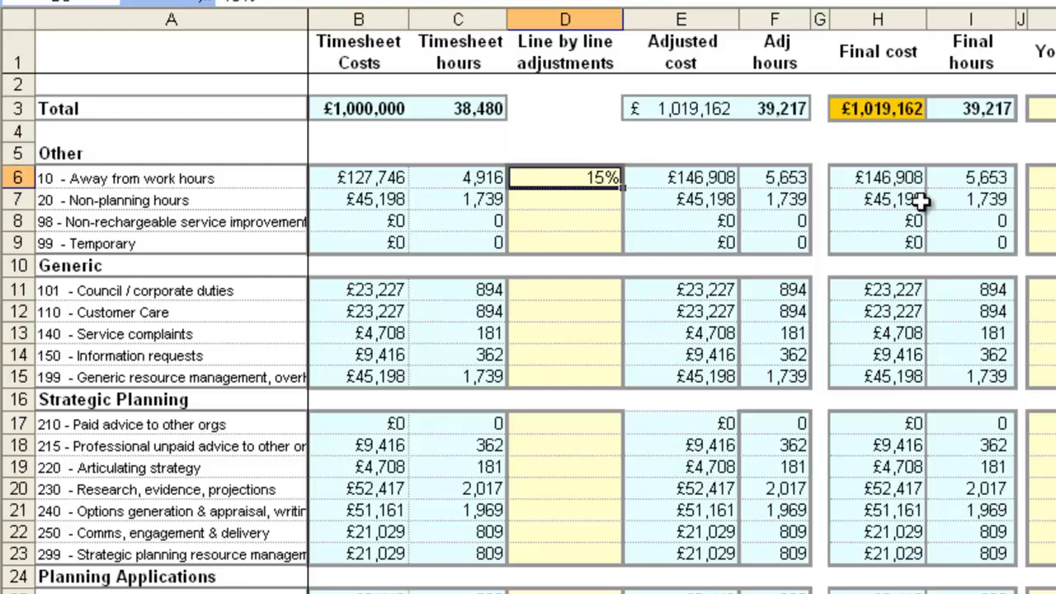
pyautogui.write('17')
pyautogui.press('Return')
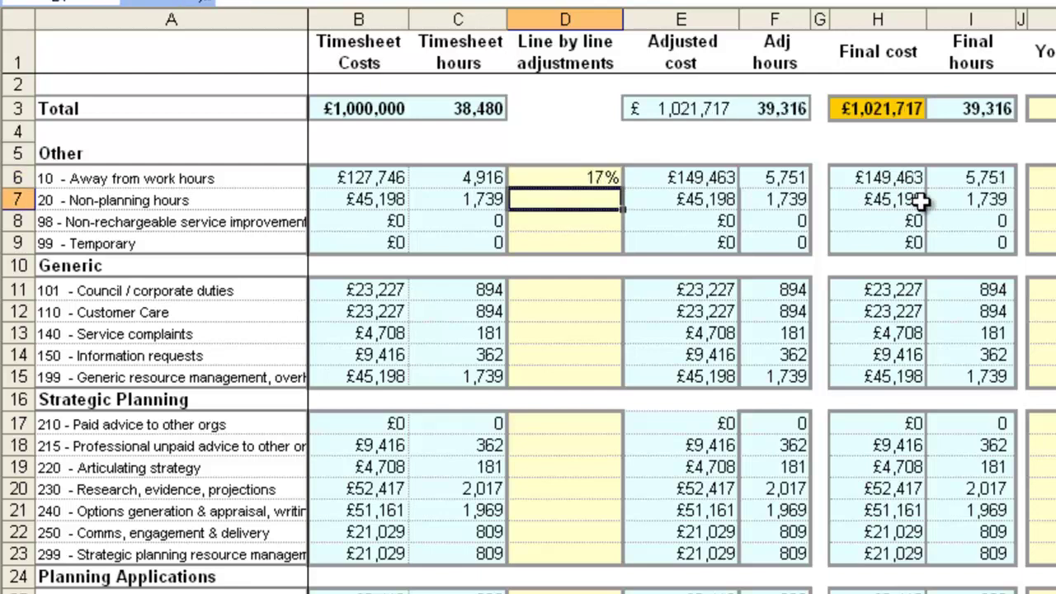
# Step: Set the line by line adjustment for activity 10 - Away from work hours to 18%
pyautogui.press('Up')
pyautogui.write('18')
pyautogui.press('Return')
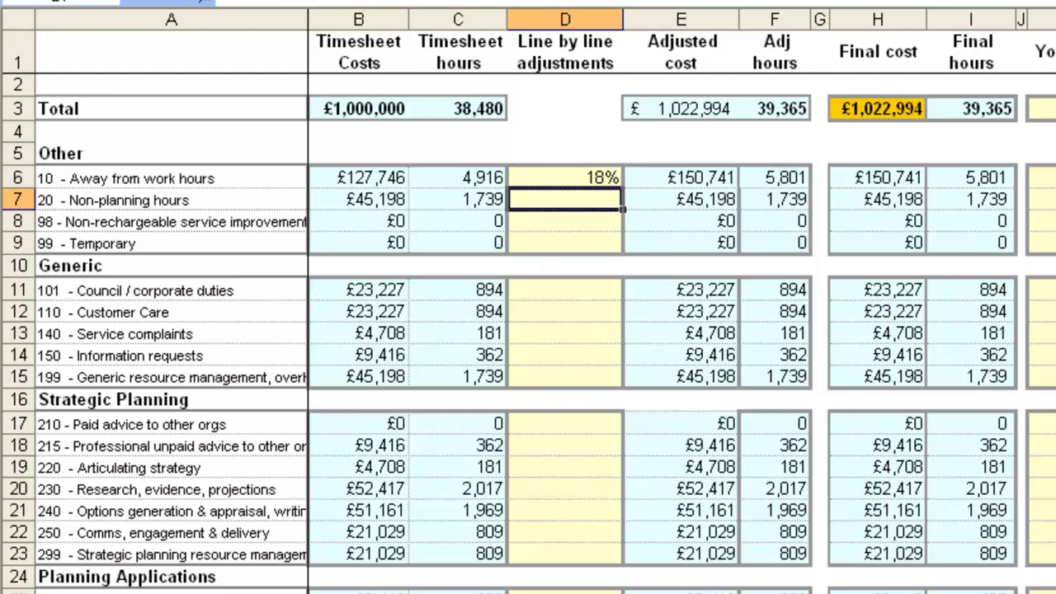
# Step: Enter the note "Adjusted annual leave in line with actuals from last year." for activity 10 - Away from work hours
pyautogui.click(1045, 178)
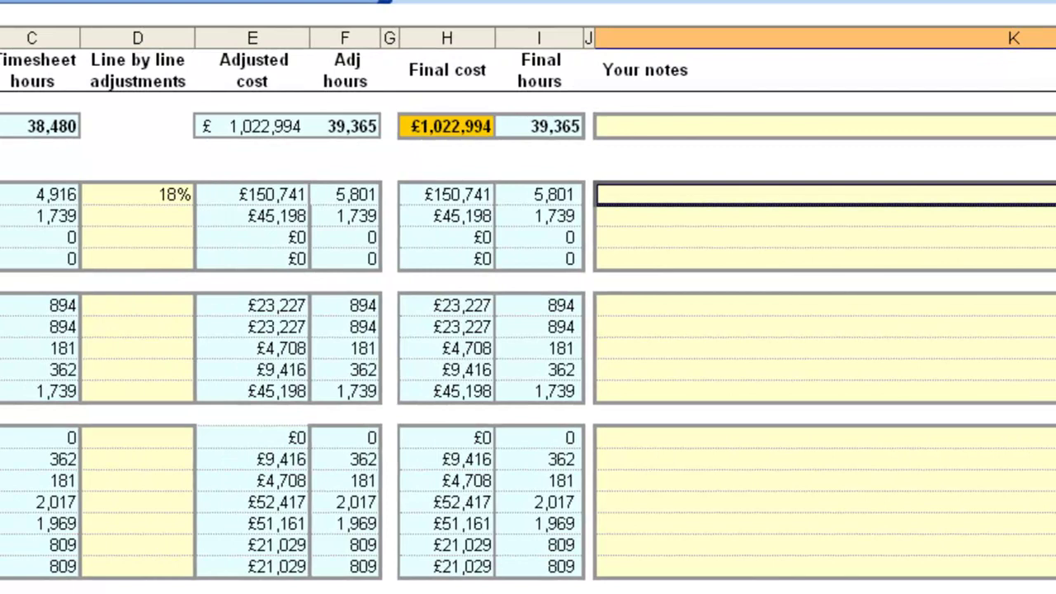
pyautogui.write('Adjusted')
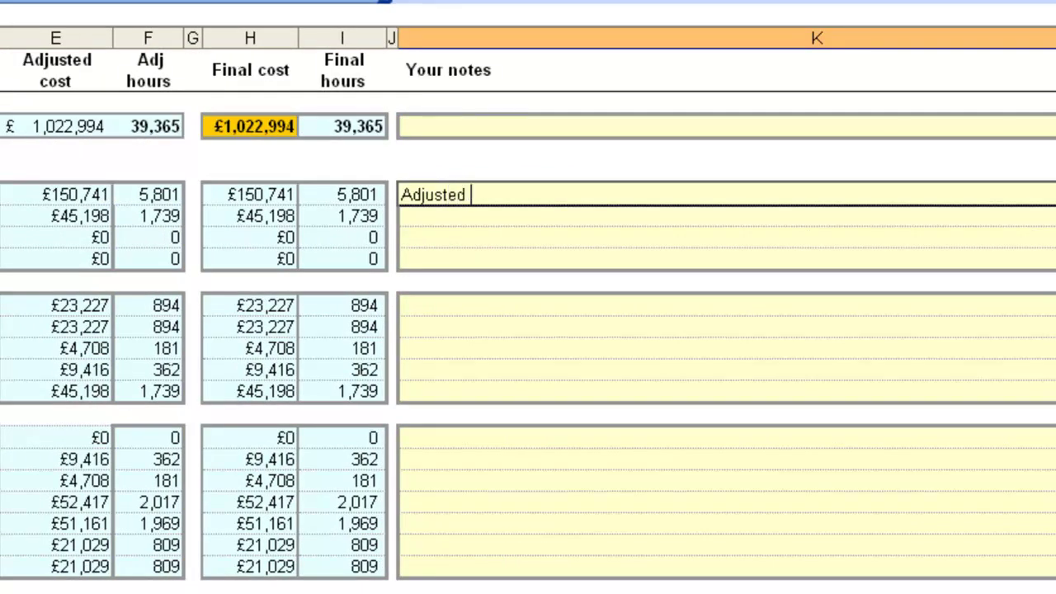
pyautogui.write(' annual leave in line ')
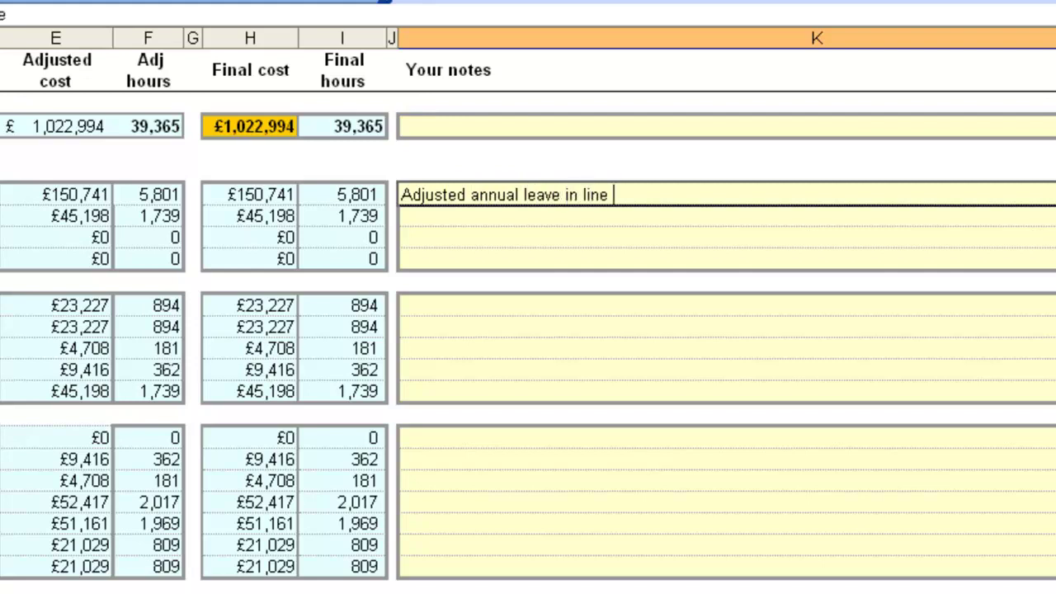
pyautogui.write('with actuals from')
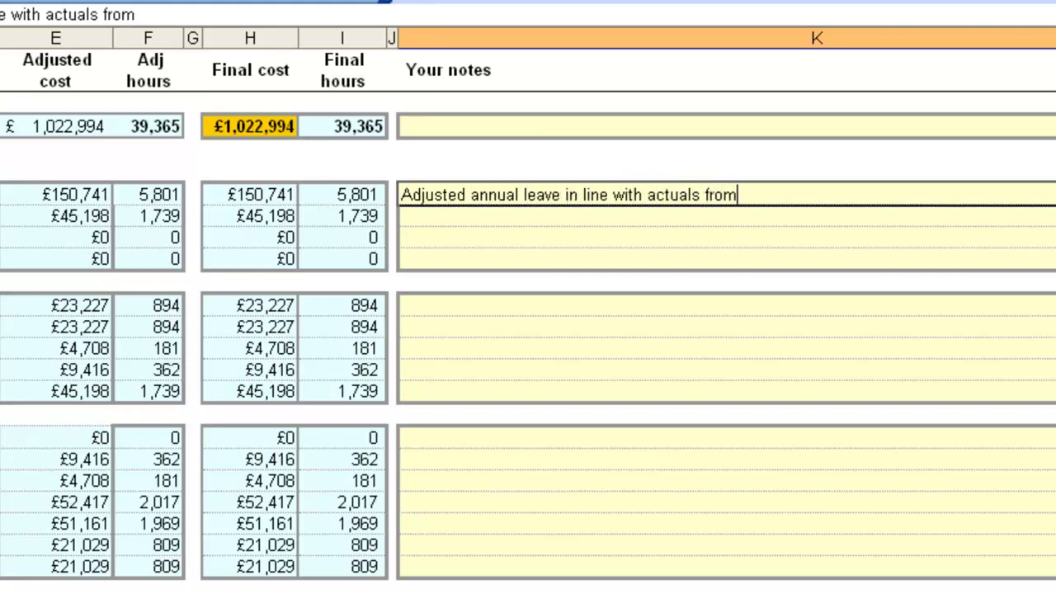
pyautogui.write(' last hyea')
pyautogui.press('BackSpace')
pyautogui.press('BackSpace')
pyautogui.press('BackSpace')
pyautogui.press('BackSpace')
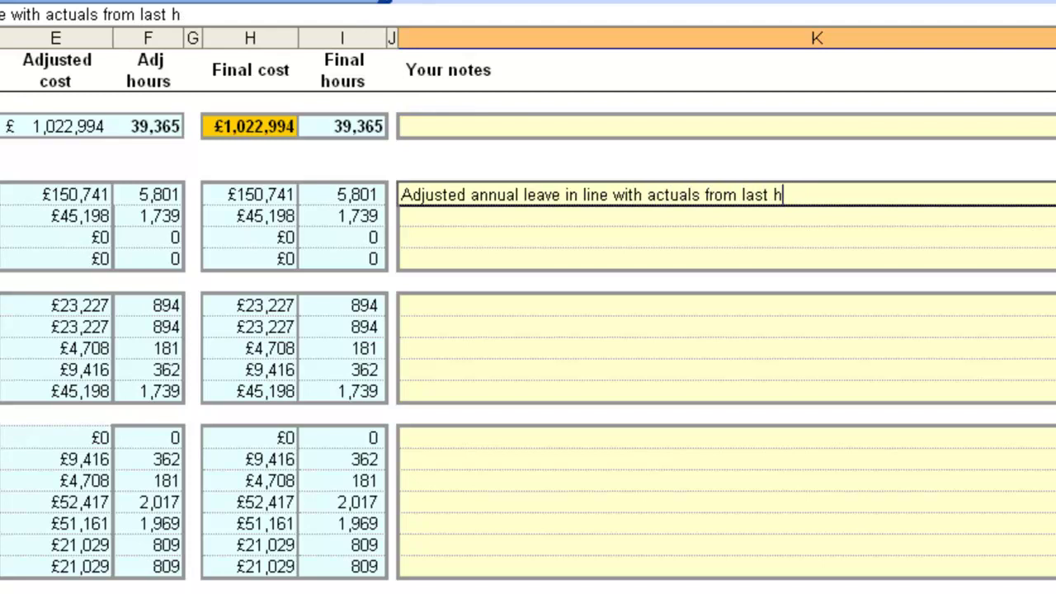
pyautogui.write('year.')
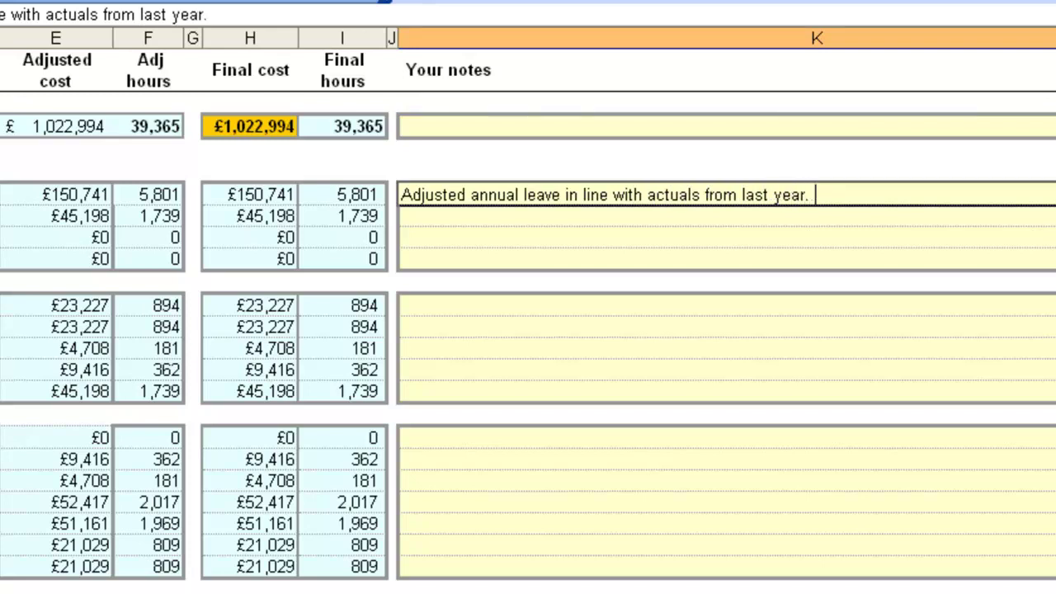
pyautogui.press('Return')
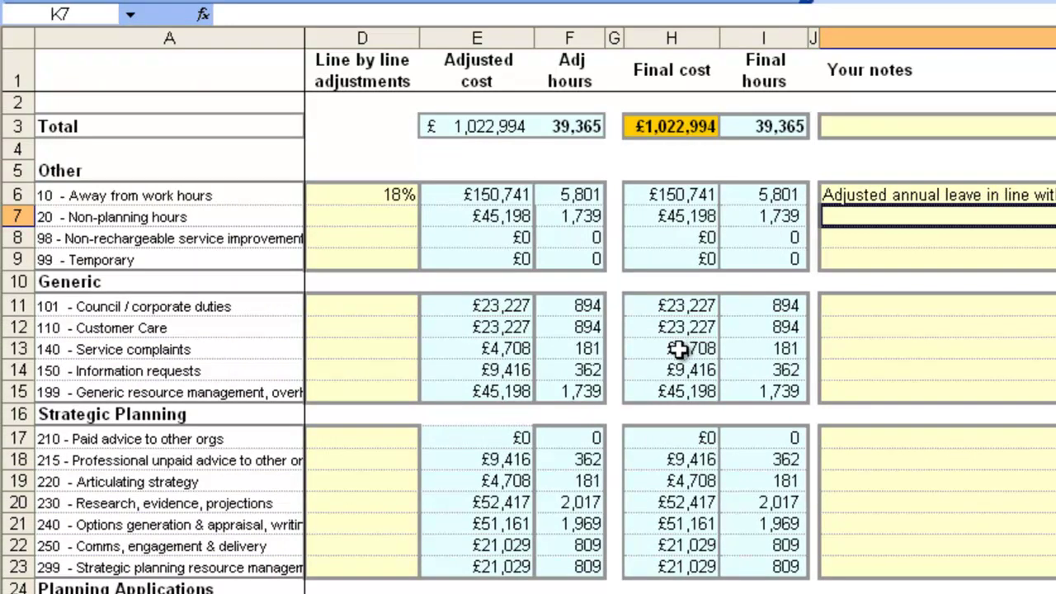
# Step: Replace the formula for the total final cost in H3 with the fixed value 1000000
pyautogui.click(355, 200)
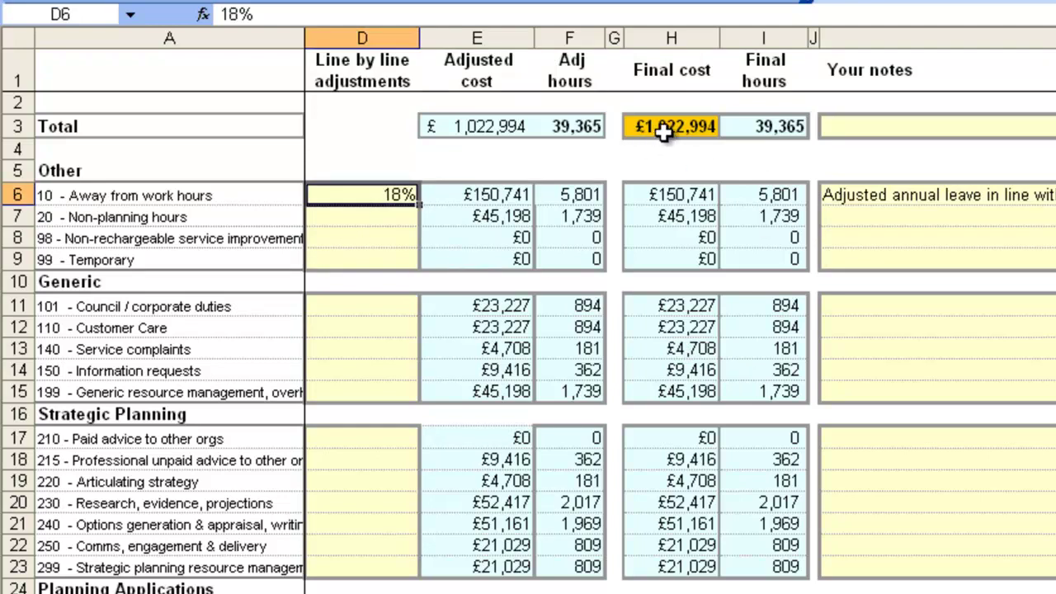
pyautogui.press('Left')
pyautogui.press('Left')
pyautogui.press('Left')
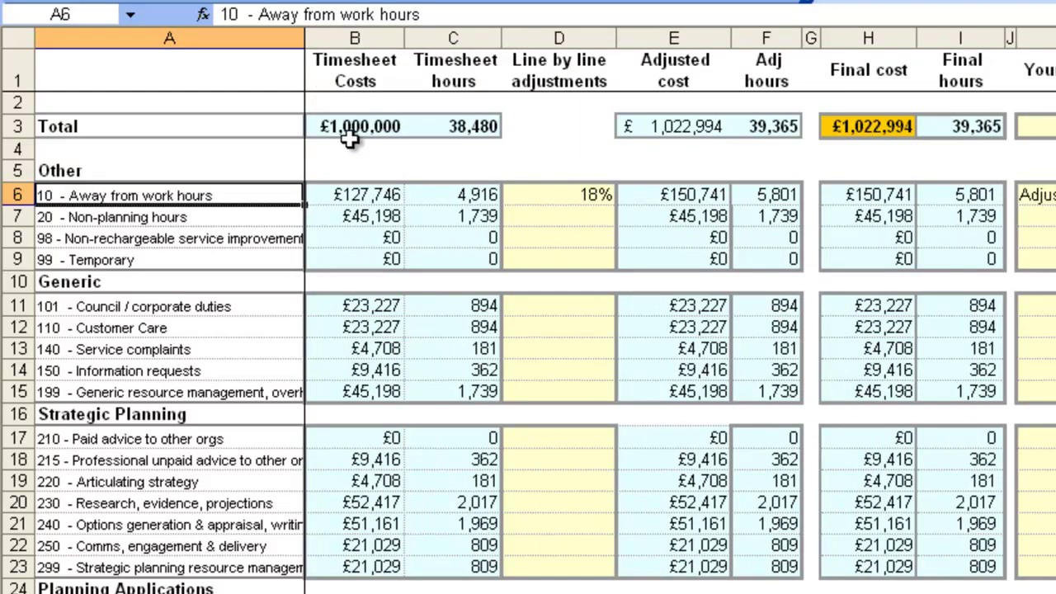
pyautogui.click(867, 127)
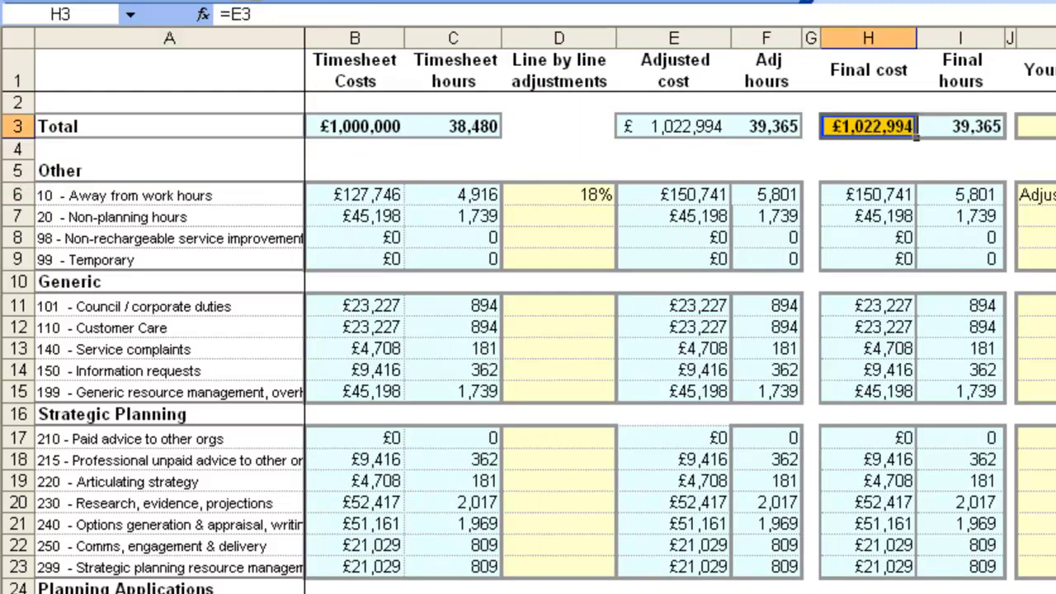
pyautogui.write('1000000')
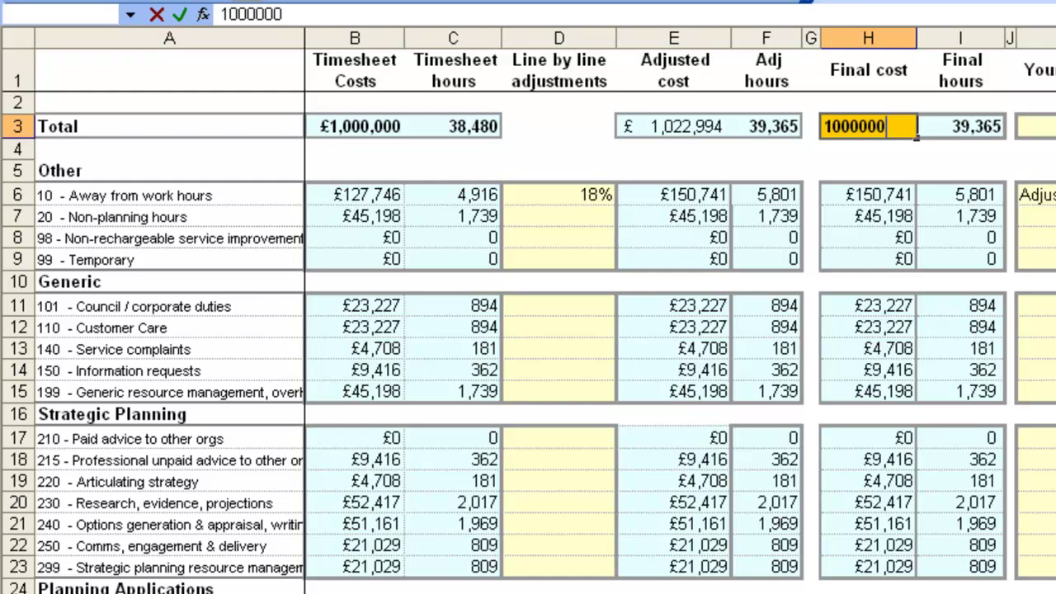
pyautogui.press('Return')
pyautogui.press('Up')
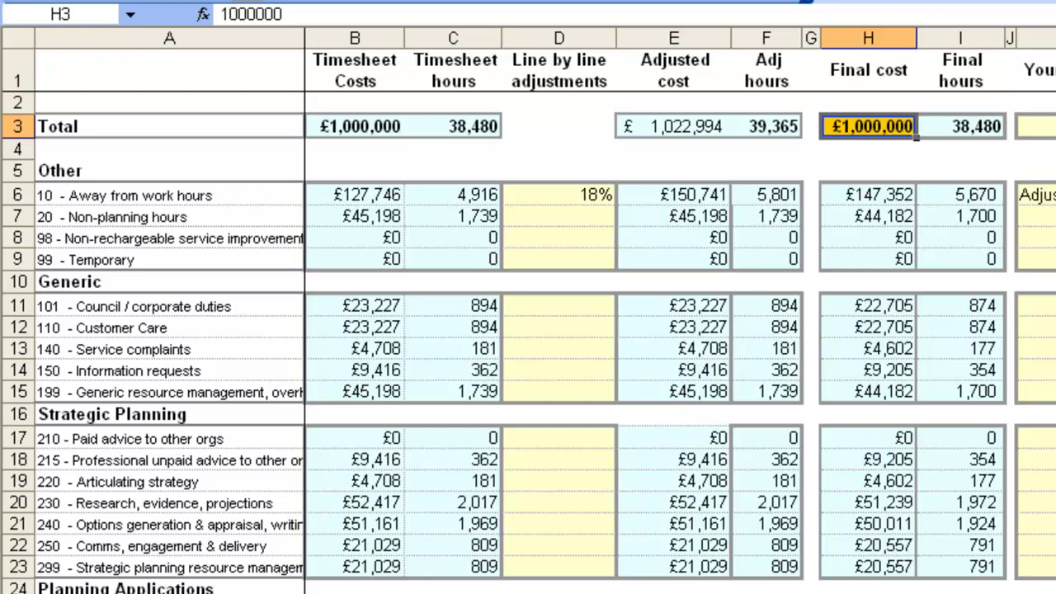
# Step: On the 3. Other costs sheet, set the total budget for Scanning and archiving 320A to 50 and review its allocation
pyautogui.hotkey('ctrl', 'pagedown')
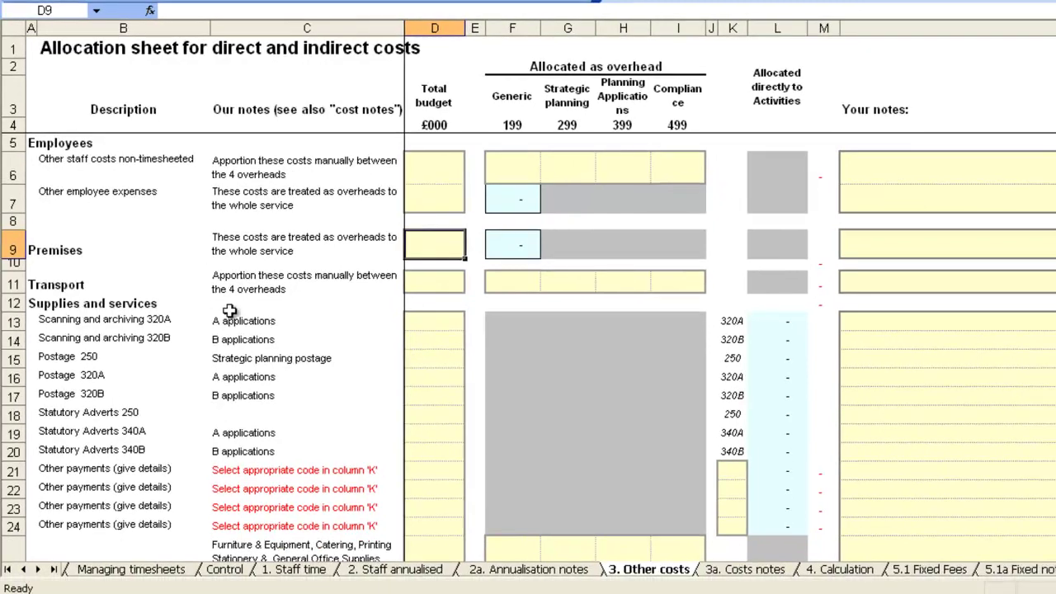
pyautogui.click(225, 332)
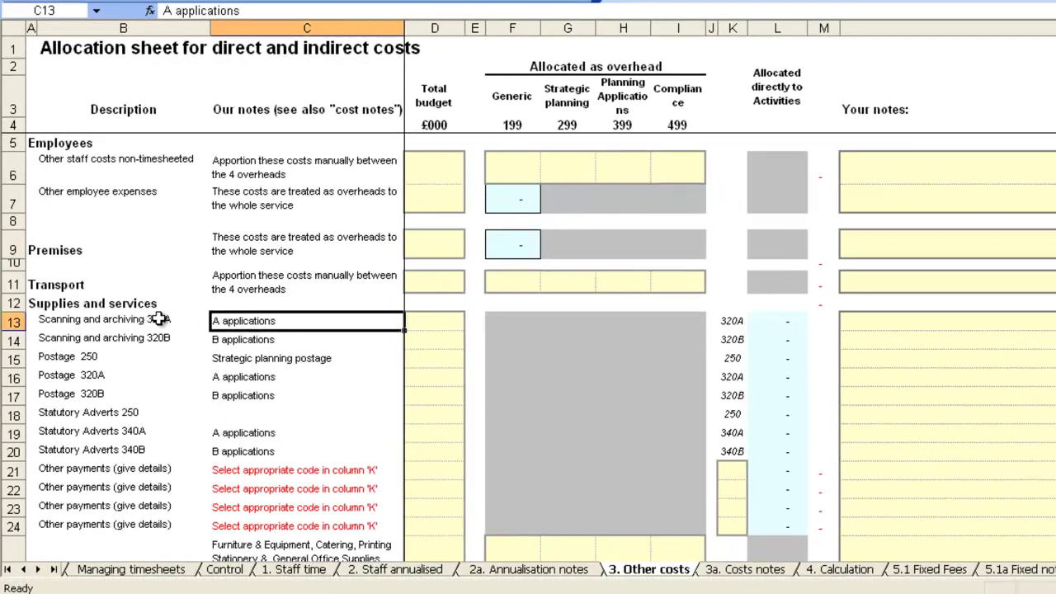
pyautogui.click(448, 322)
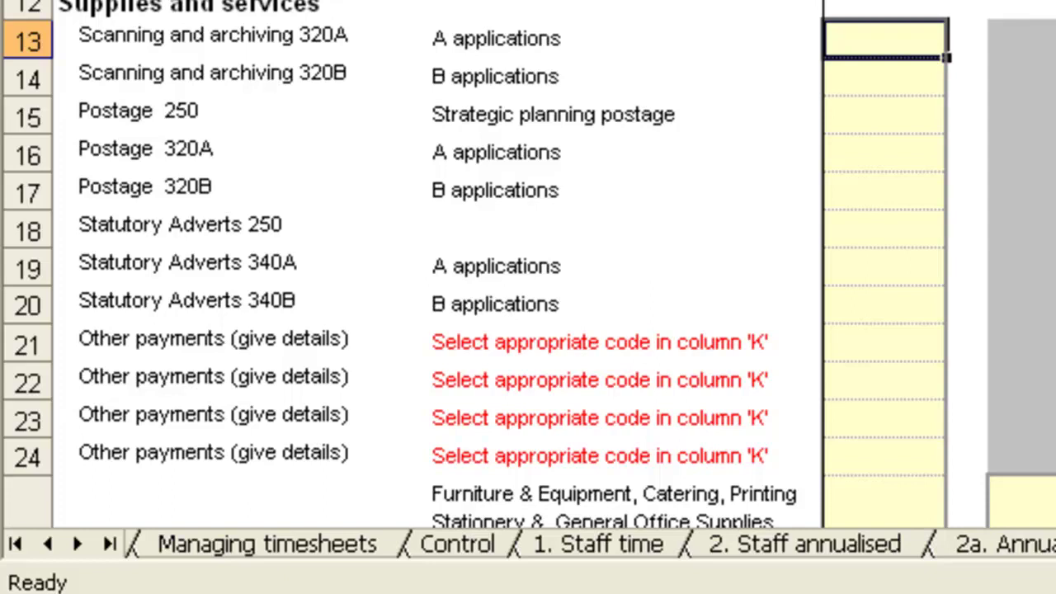
pyautogui.write('509')
pyautogui.press('BackSpace')
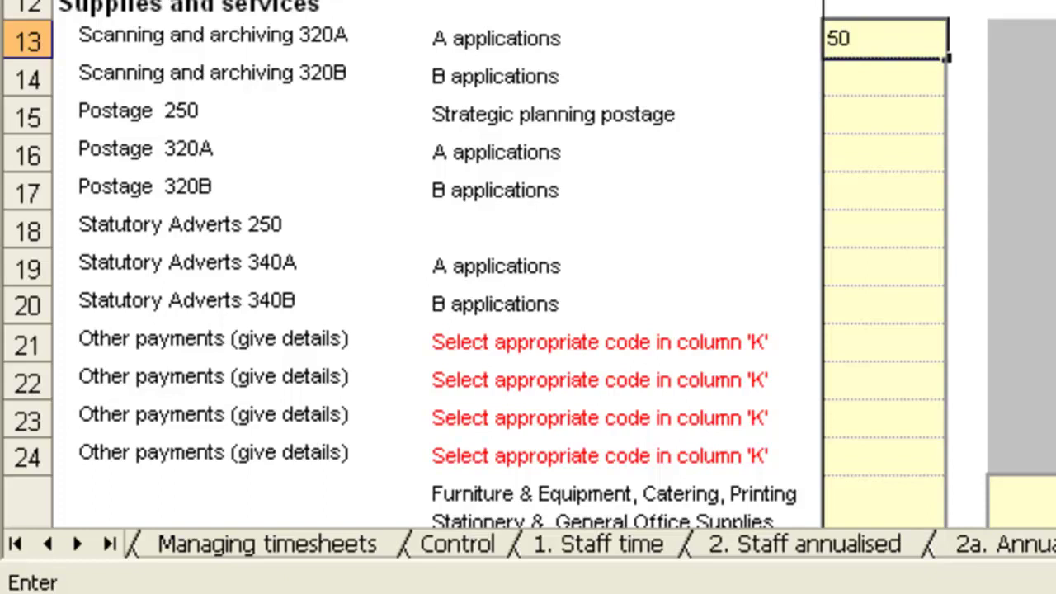
pyautogui.press('Return')
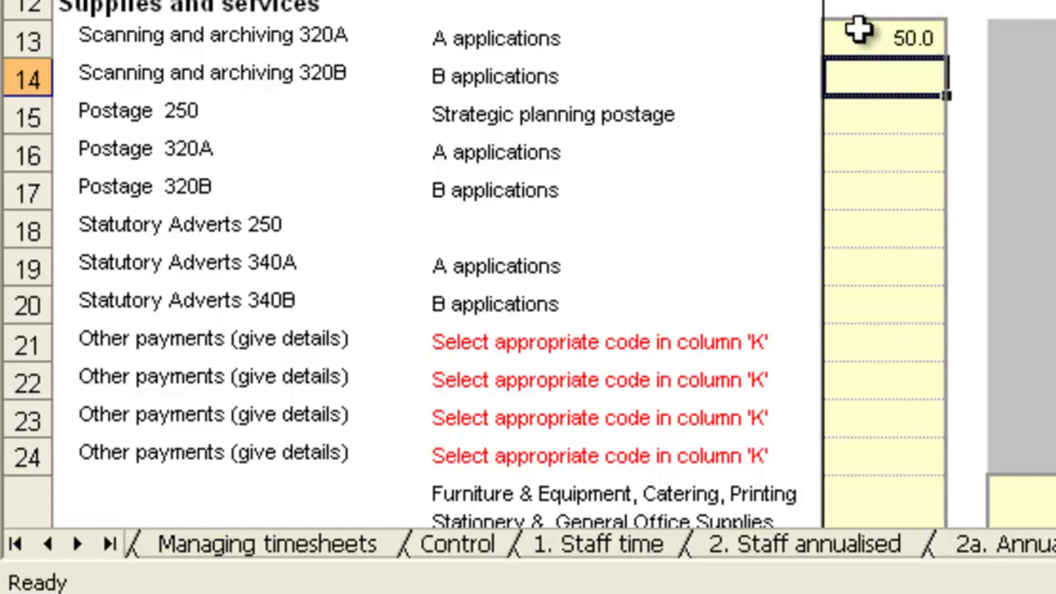
pyautogui.scroll(-1, 858, 29)
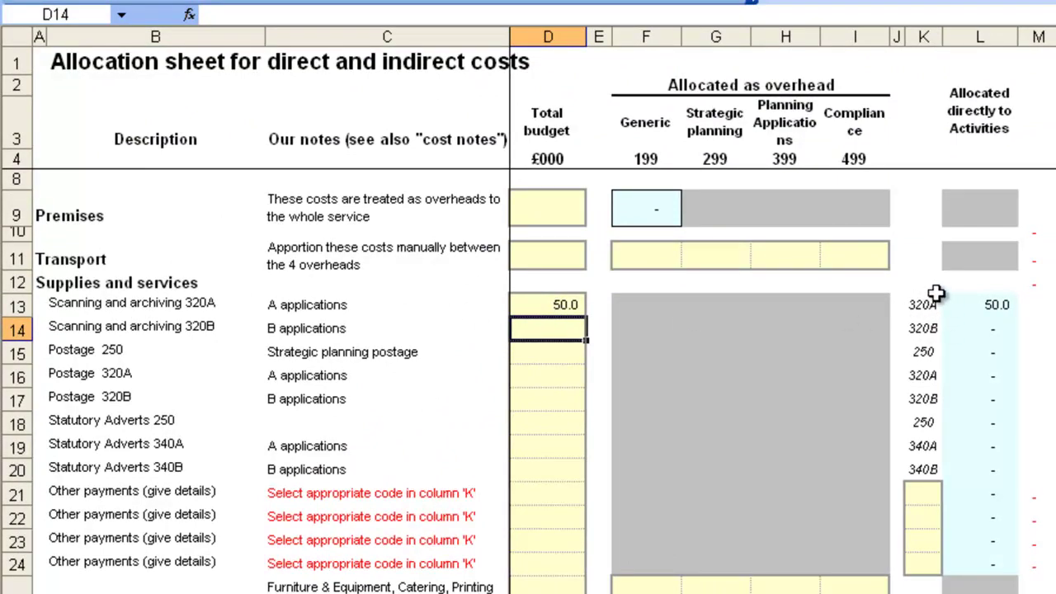
pyautogui.scroll(1, 378, 330)
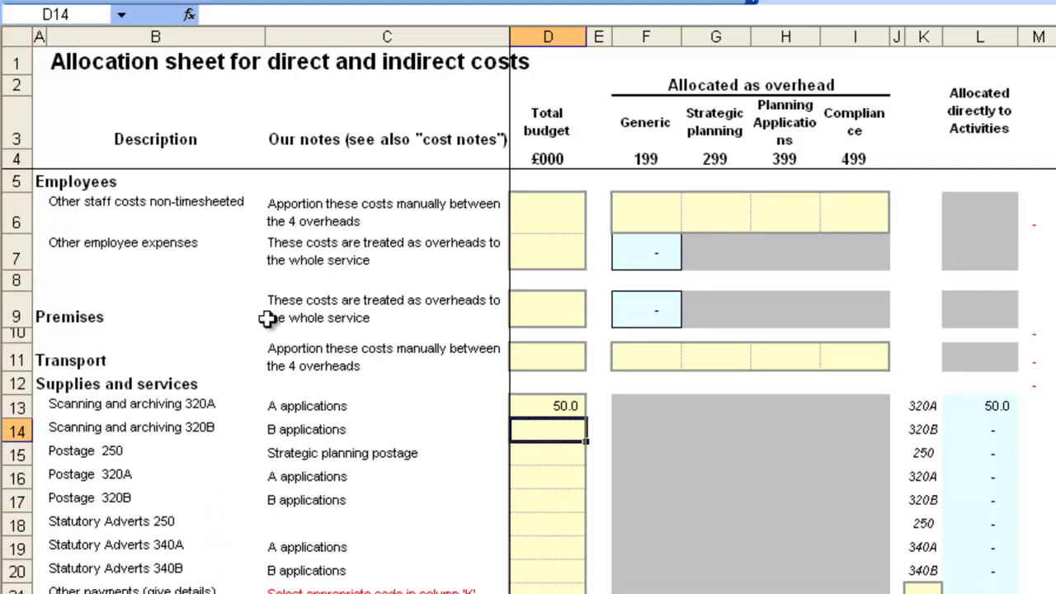
# Step: Set the total budget for Premises to 100
pyautogui.click(566, 309)
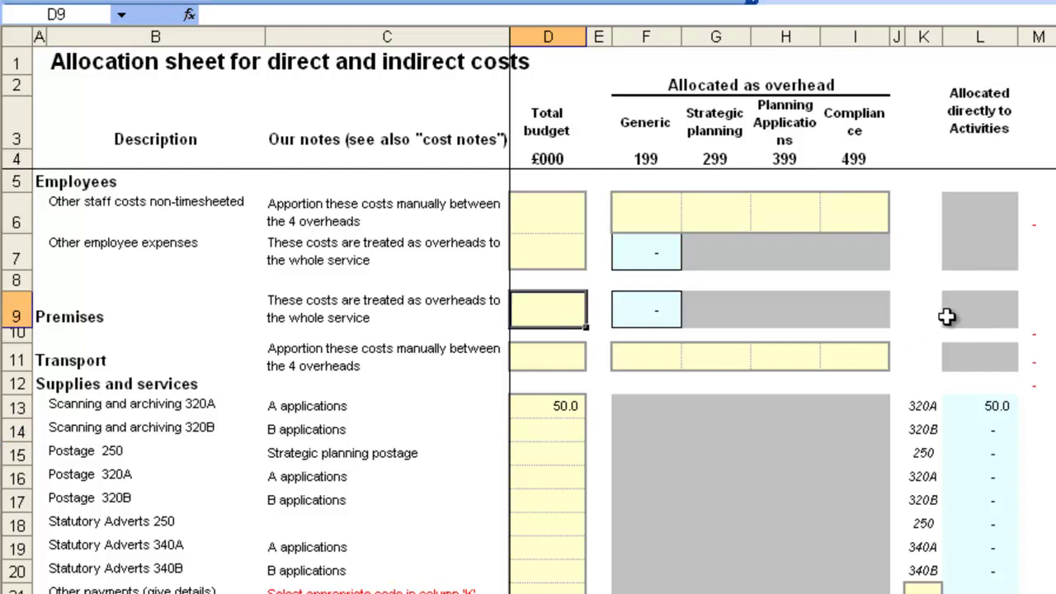
pyautogui.write('100')
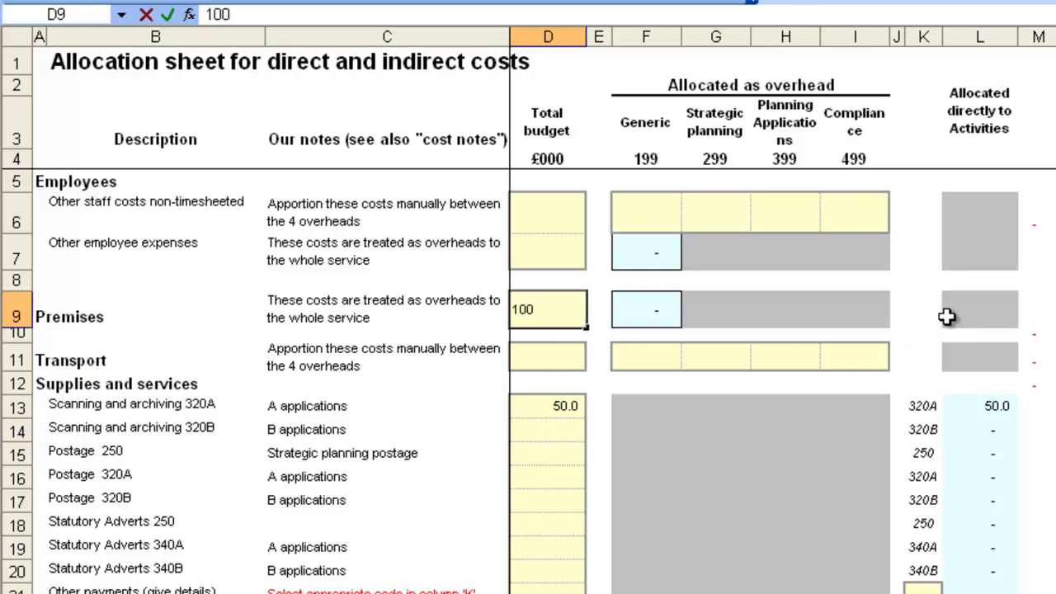
pyautogui.press('Return')
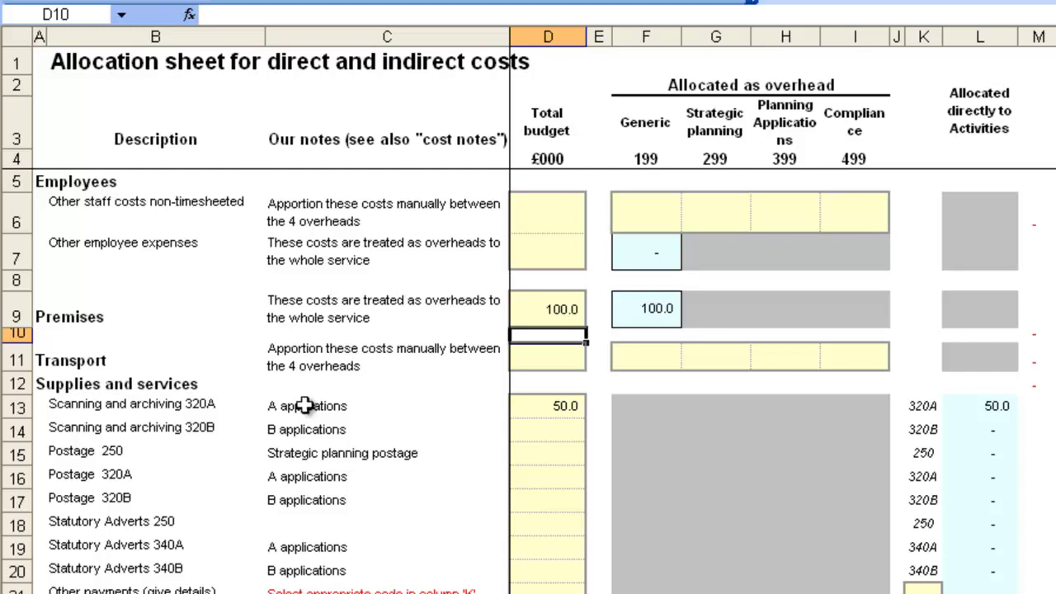
# Step: Set the total budget for Transport to 50
pyautogui.click(525, 364)
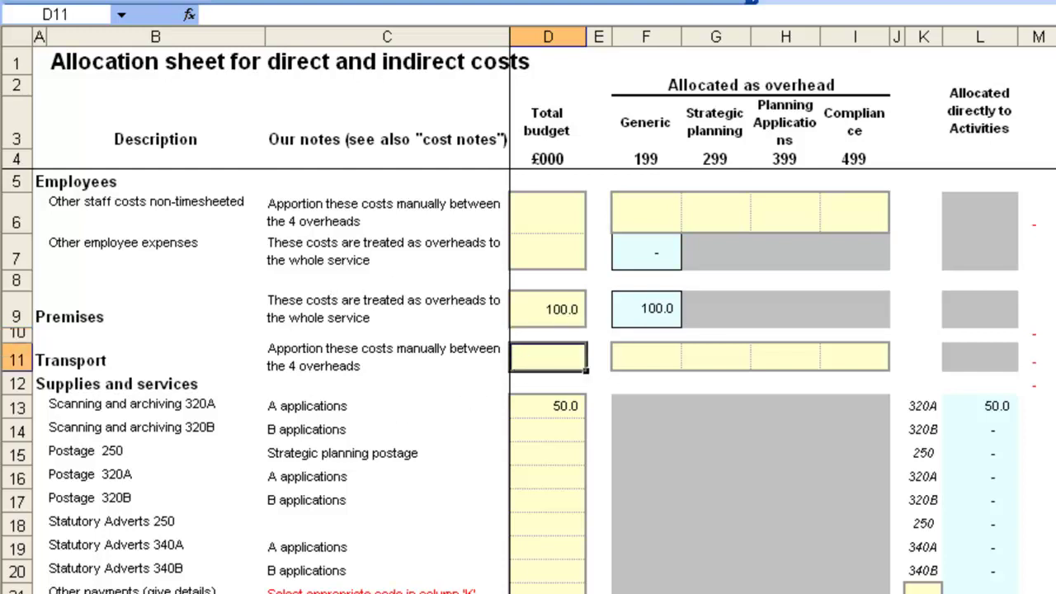
pyautogui.write('50')
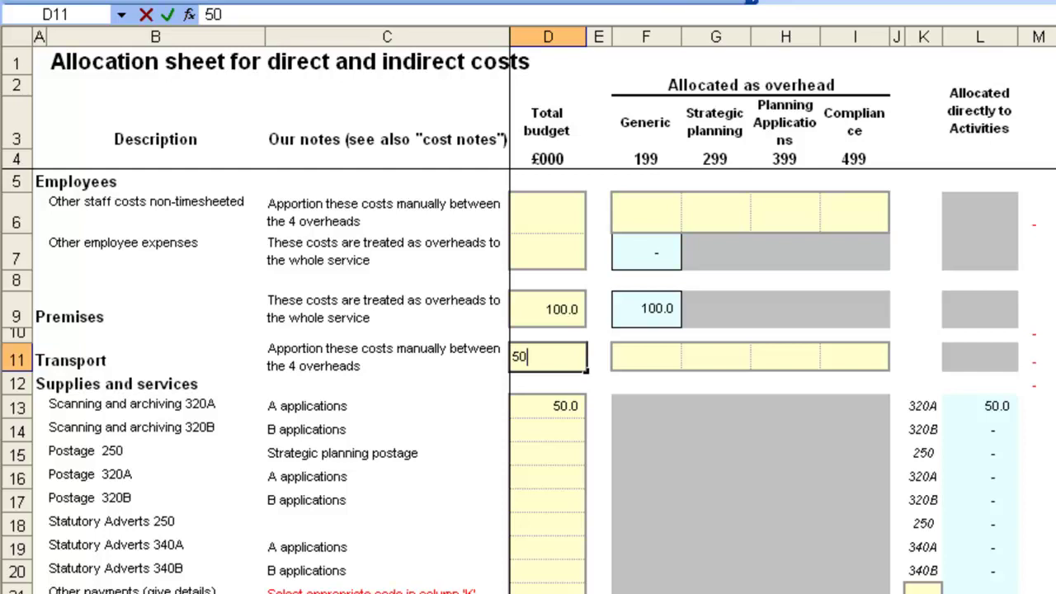
pyautogui.press('Return')
# Step: Apportion the Transport cost between the overheads: Compliance 15, Planning Applications 30 and Strategic planning 5
pyautogui.press('Up')
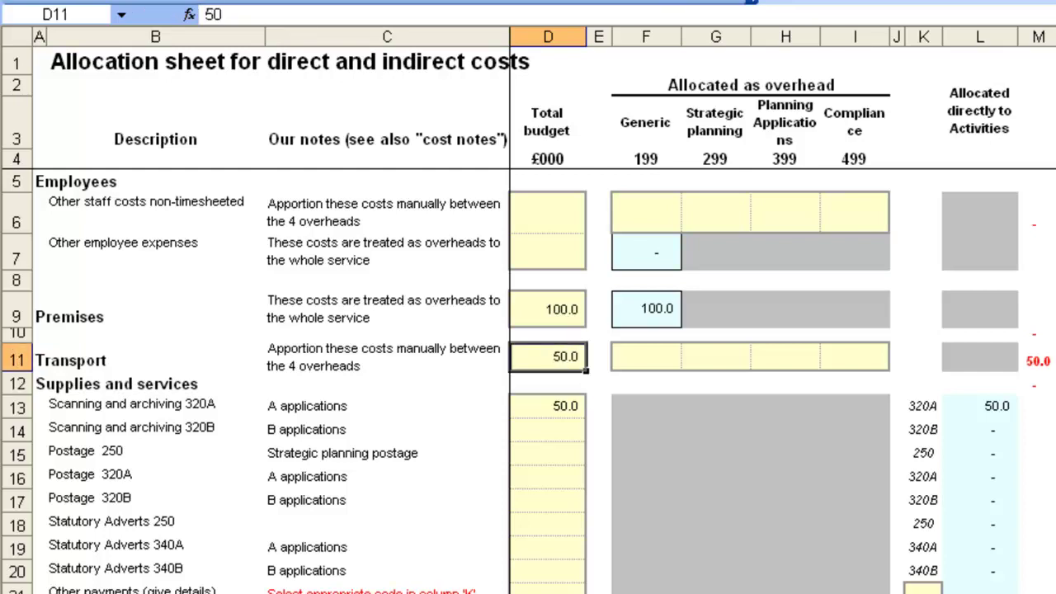
pyautogui.press('Right')
pyautogui.press('Right')
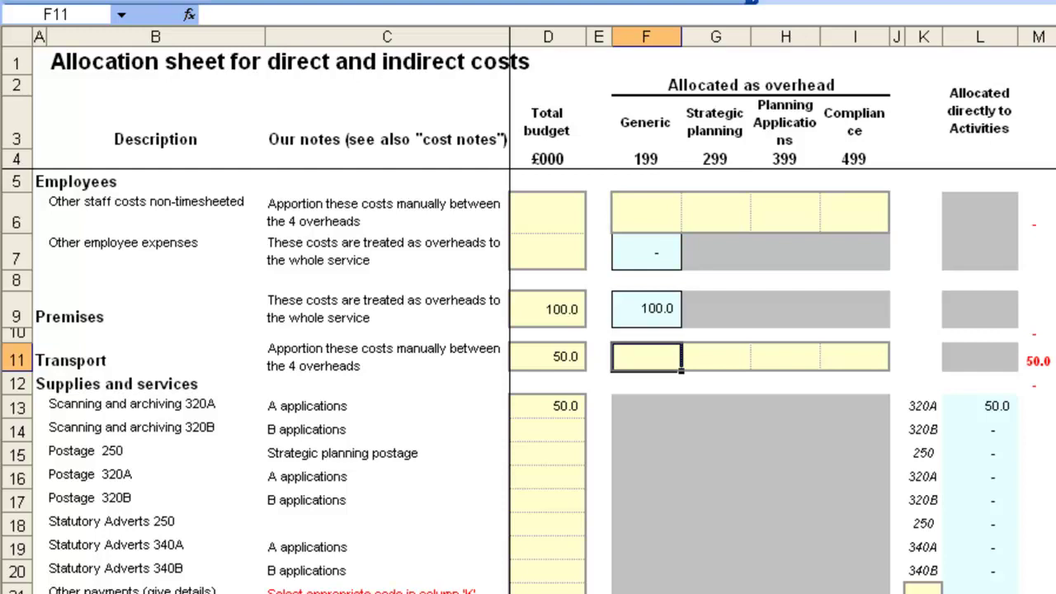
pyautogui.press('Right')
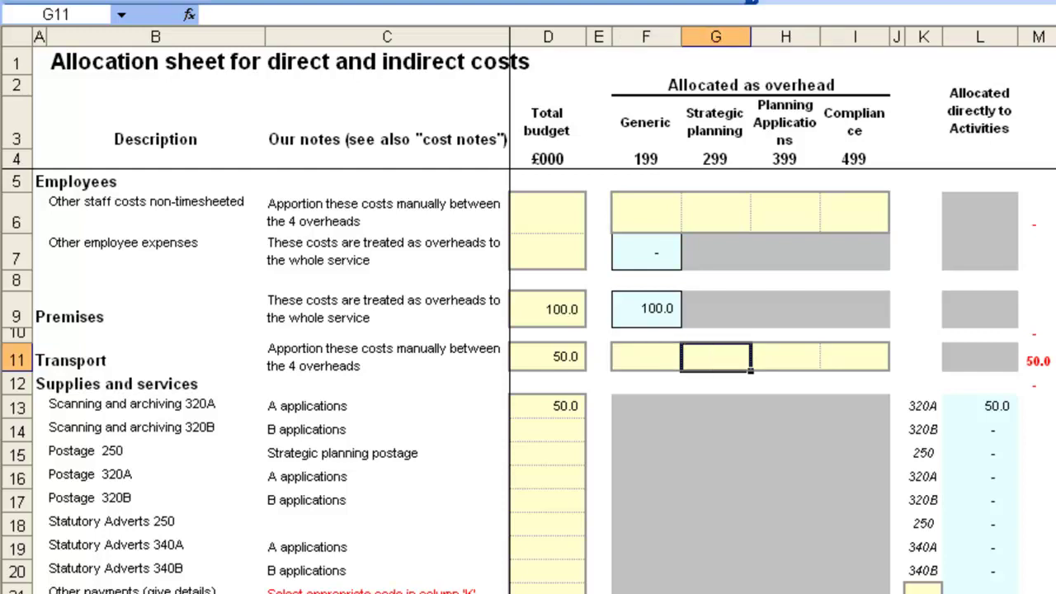
pyautogui.press('Right')
pyautogui.press('Right')
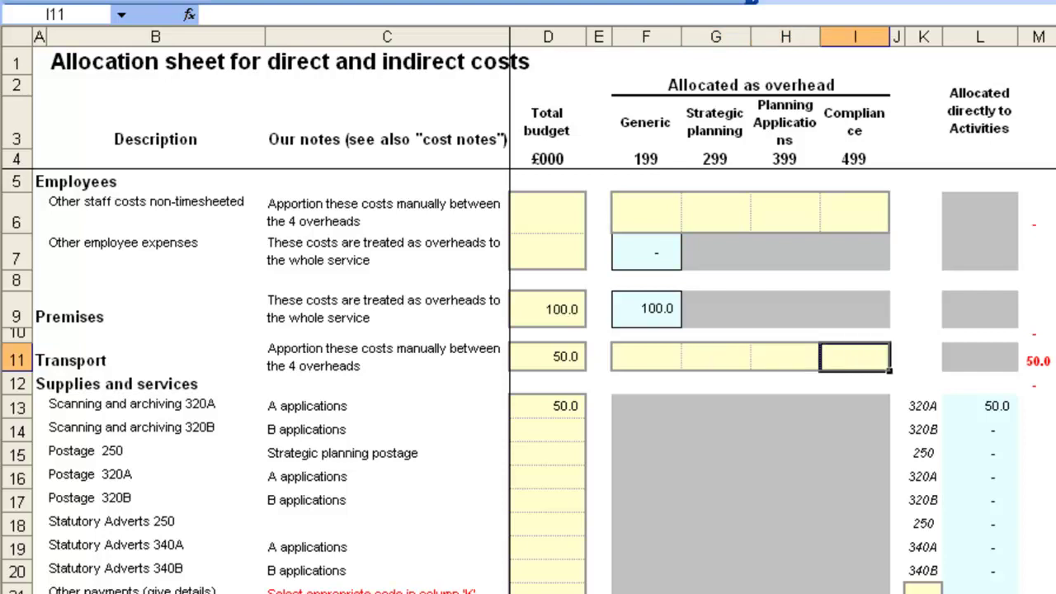
pyautogui.write('15')
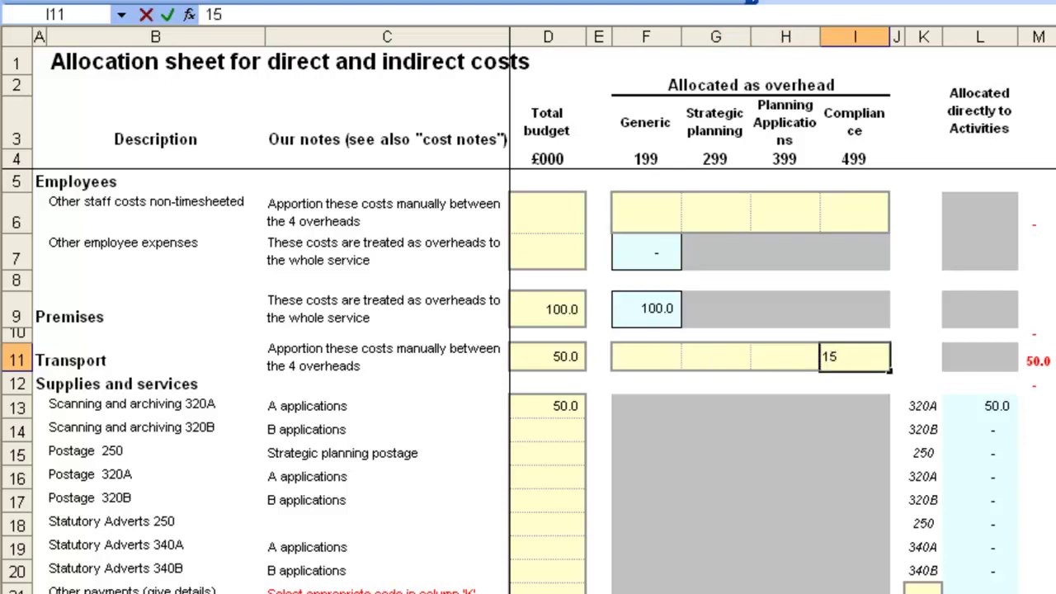
pyautogui.press('Left')
pyautogui.write('30')
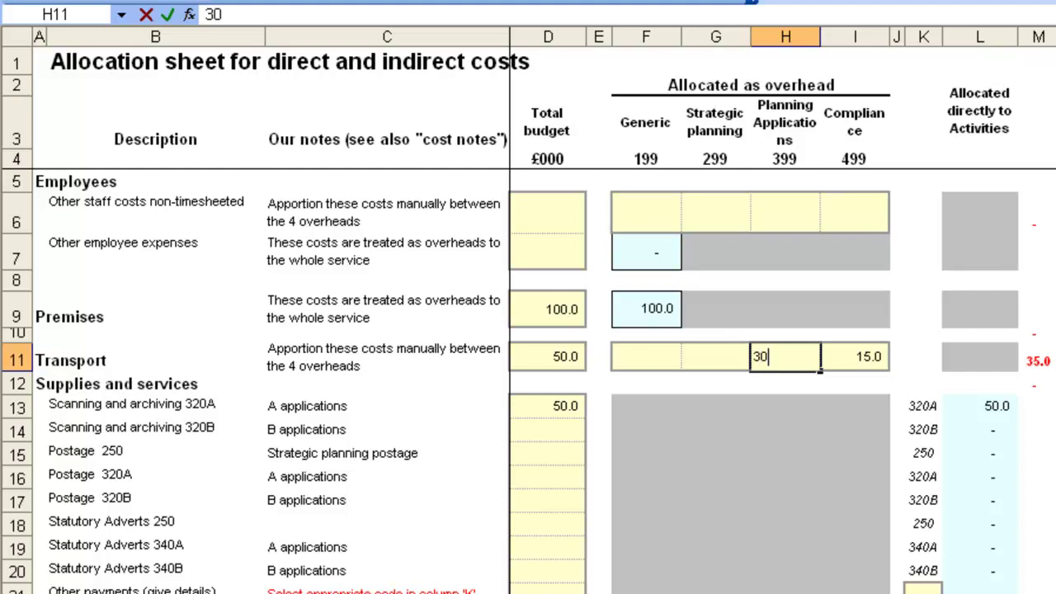
pyautogui.press('Left')
pyautogui.write('5')
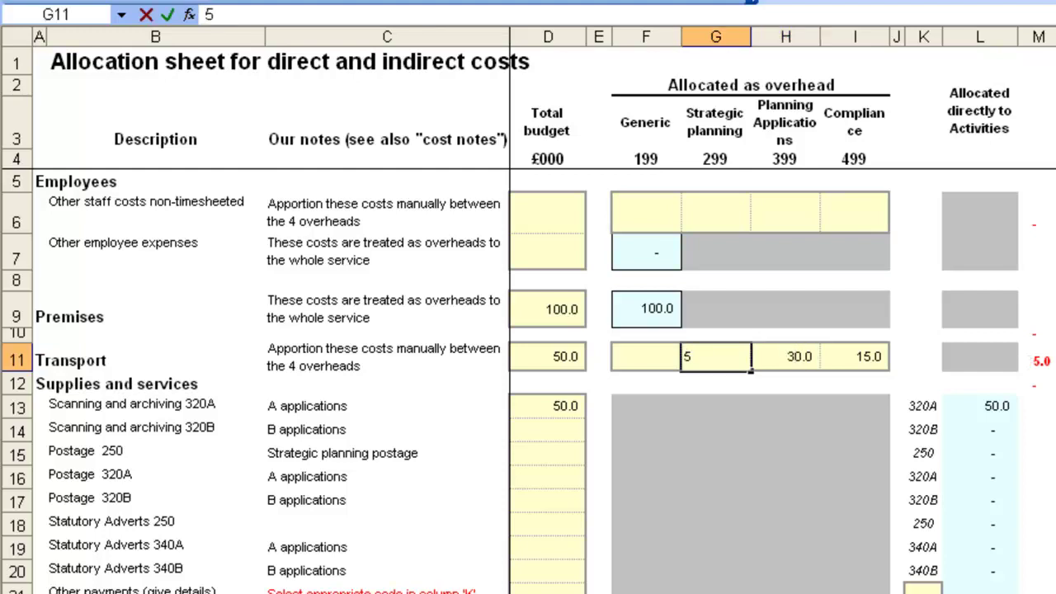
pyautogui.press('Left')
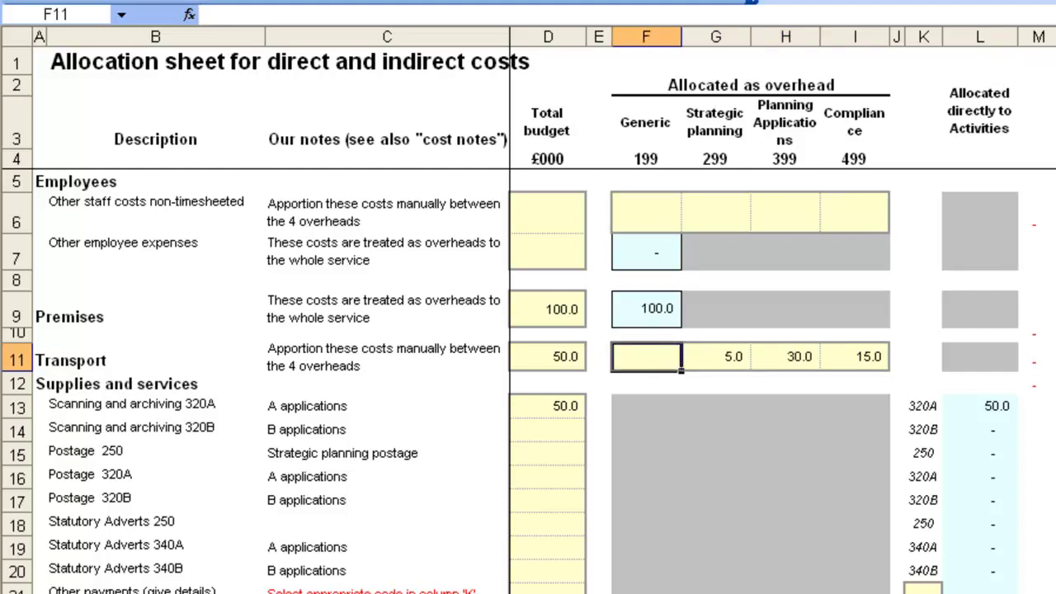
# Step: Clear the Transport allocation for Strategic planning and re-enter it as 5
pyautogui.press('Right')
pyautogui.press('Delete')
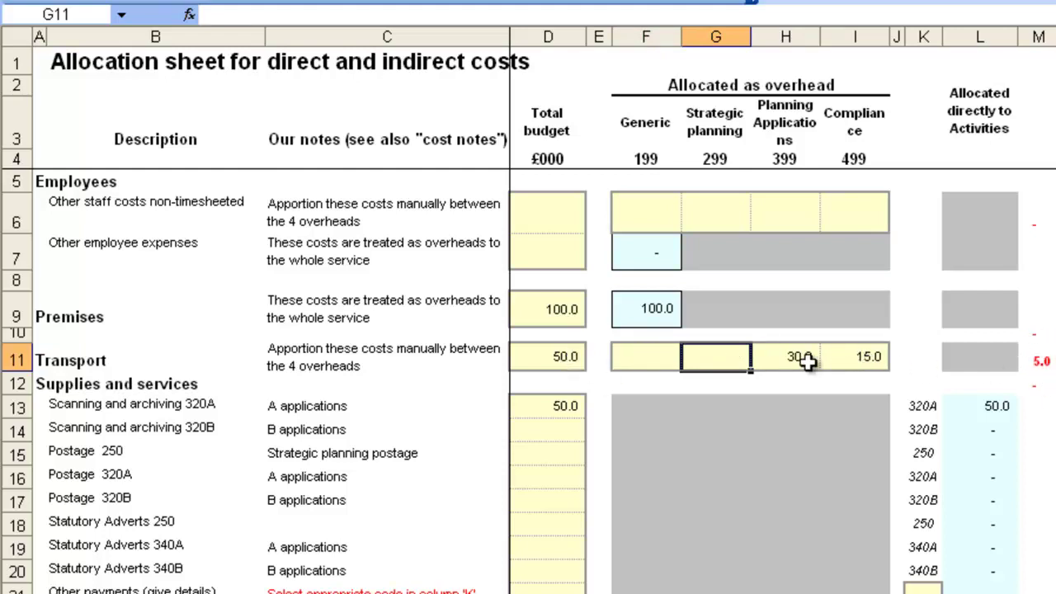
pyautogui.write('5')
pyautogui.press('Return')
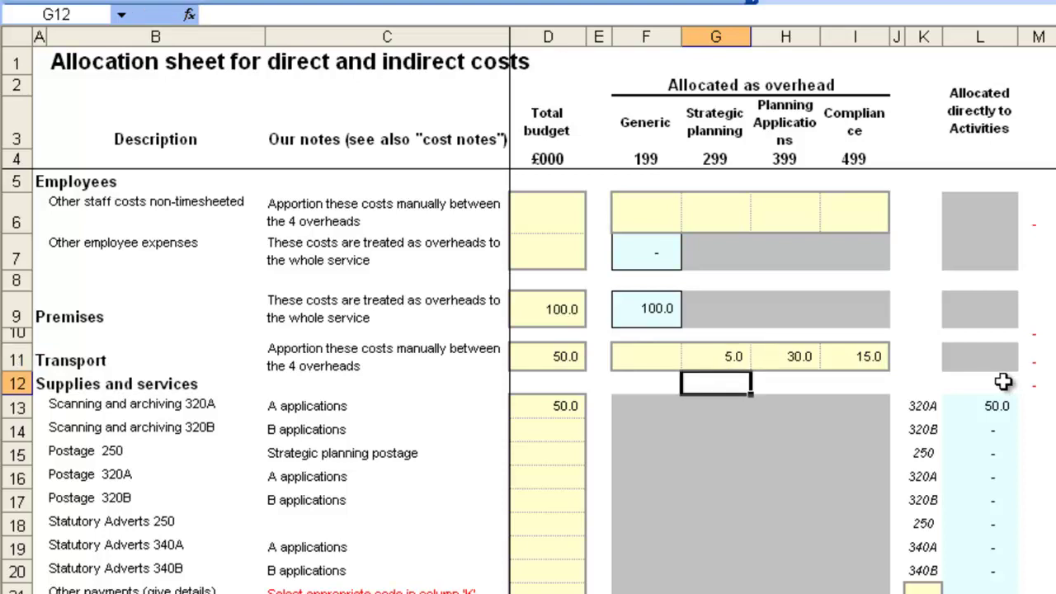
# Step: Set the total budget for Fund for future investment, under Depreciation and capital charges, to 20
pyautogui.press('Down')
pyautogui.press('Left')
pyautogui.press('Left')
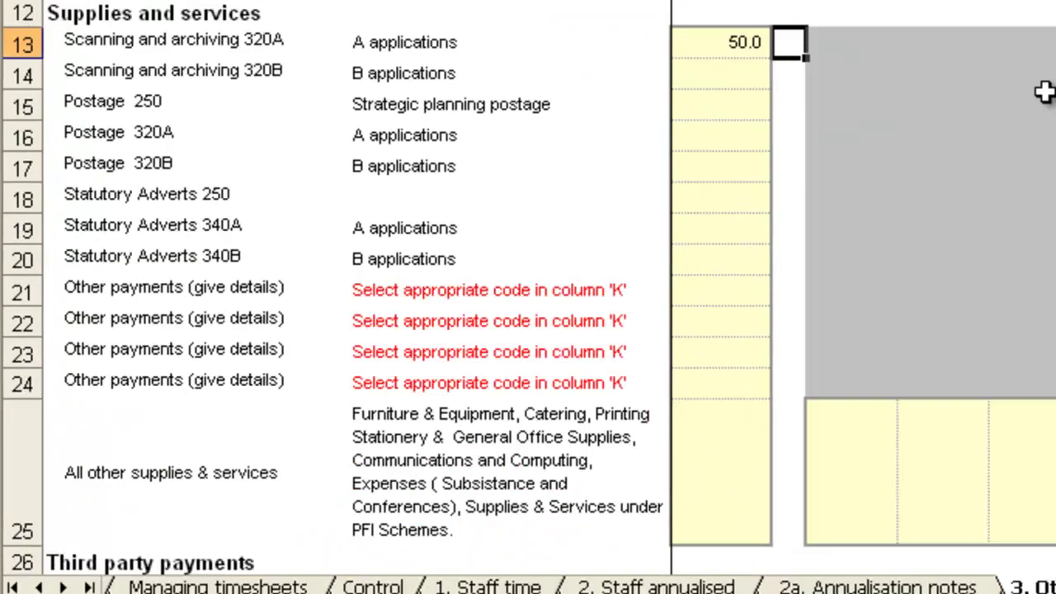
pyautogui.scroll(-7, 830, 444)
pyautogui.scroll(-8, 528, 273)
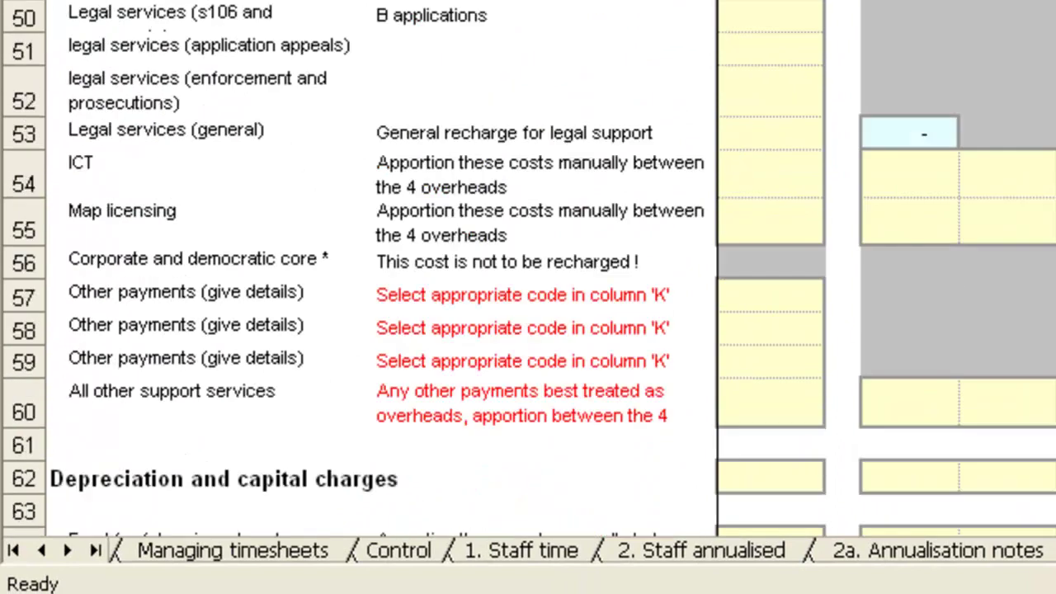
pyautogui.scroll(-2, 528, 272)
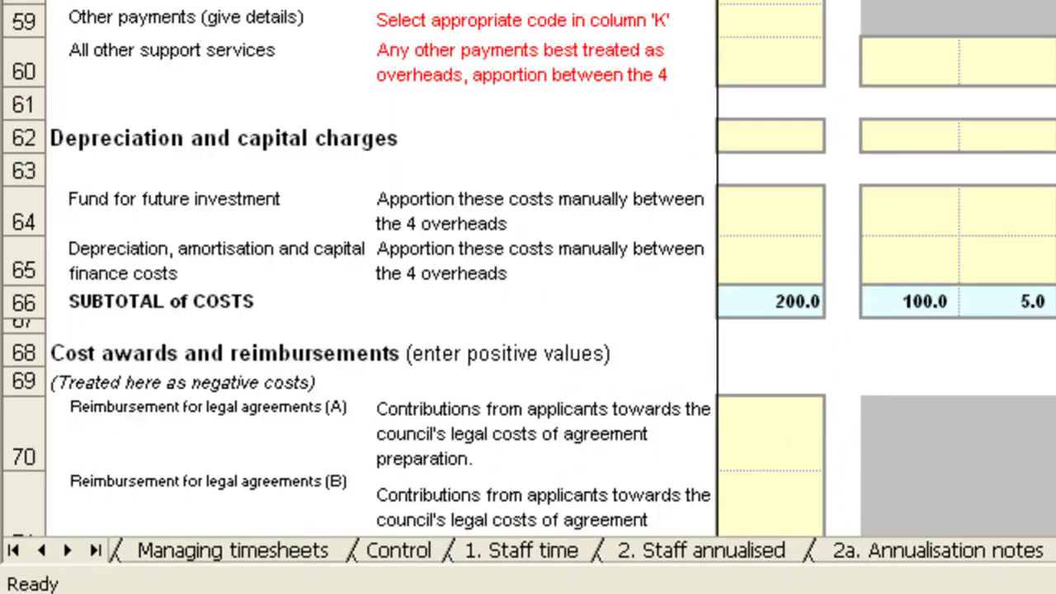
pyautogui.click(87, 217)
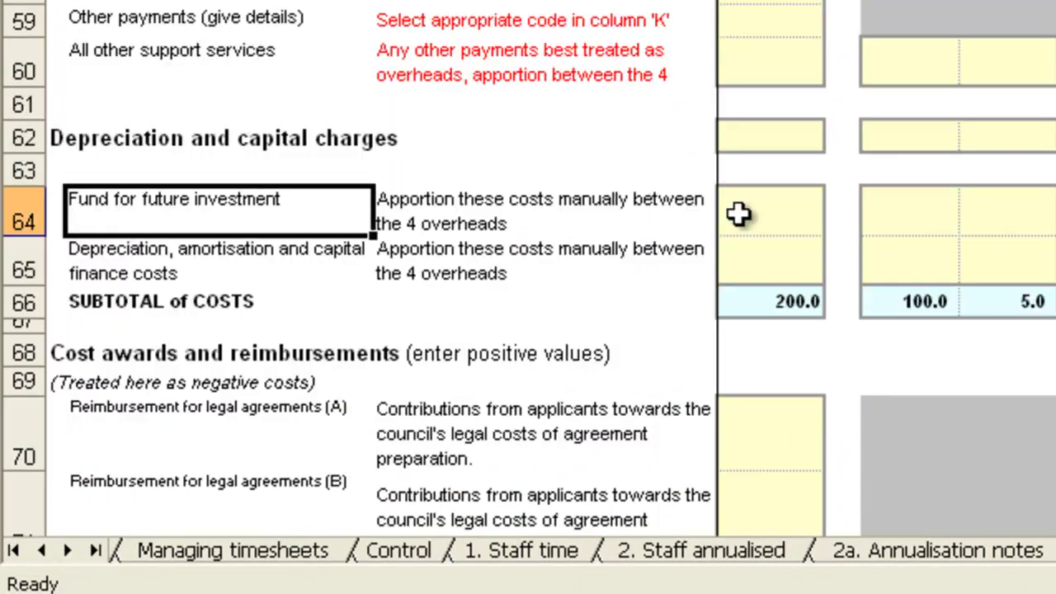
pyautogui.click(790, 221)
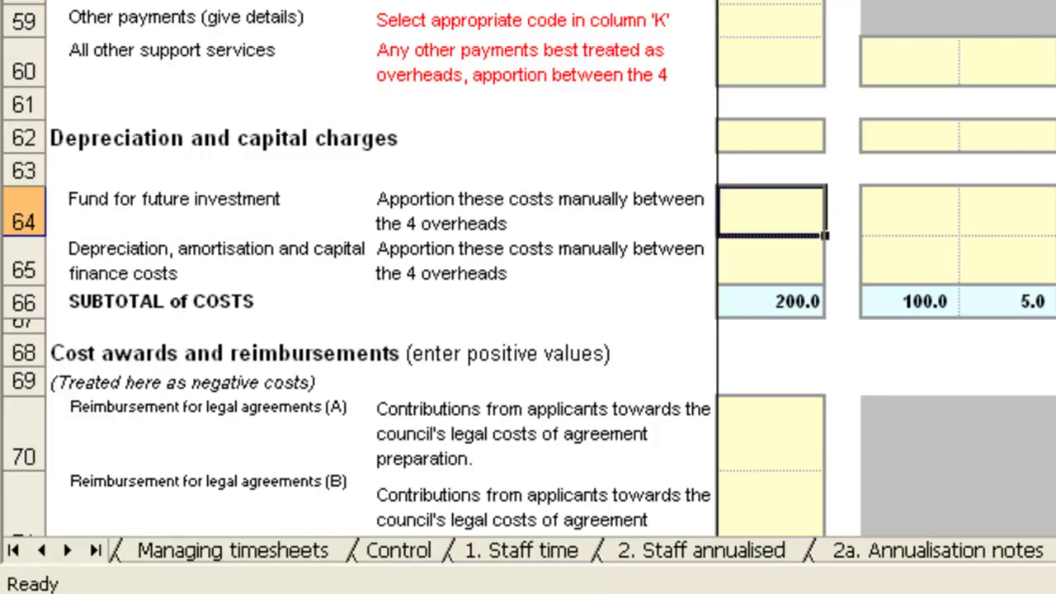
pyautogui.write('20')
pyautogui.press('Return')
# Step: Enter the note "provision for system upgrade in 2015" for Fund for future investment
pyautogui.press('Up')
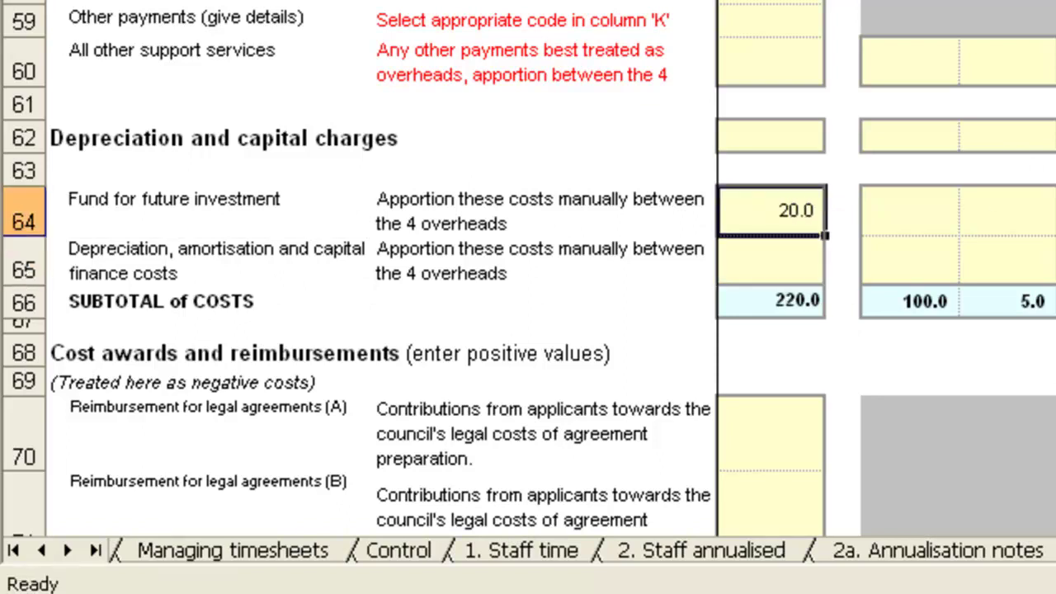
pyautogui.press('Right')
pyautogui.press('Right')
pyautogui.press('Right')
pyautogui.press('Right')
pyautogui.press('Right')
pyautogui.press('Right')
pyautogui.press('Right')
pyautogui.press('Right')
pyautogui.press('Right')
pyautogui.press('Right')
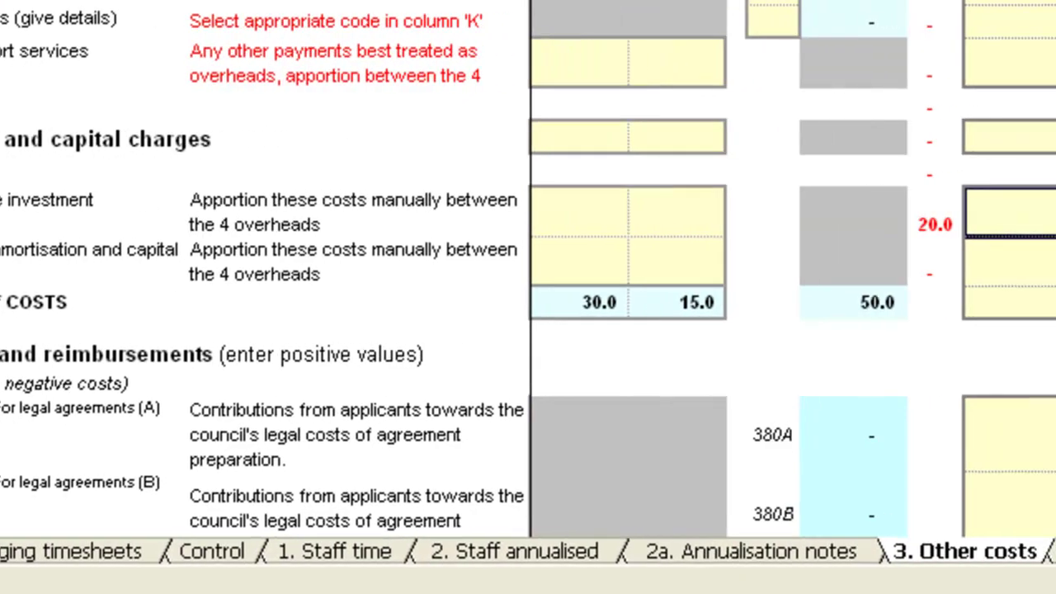
pyautogui.write('pro')
pyautogui.write('vision for syste')
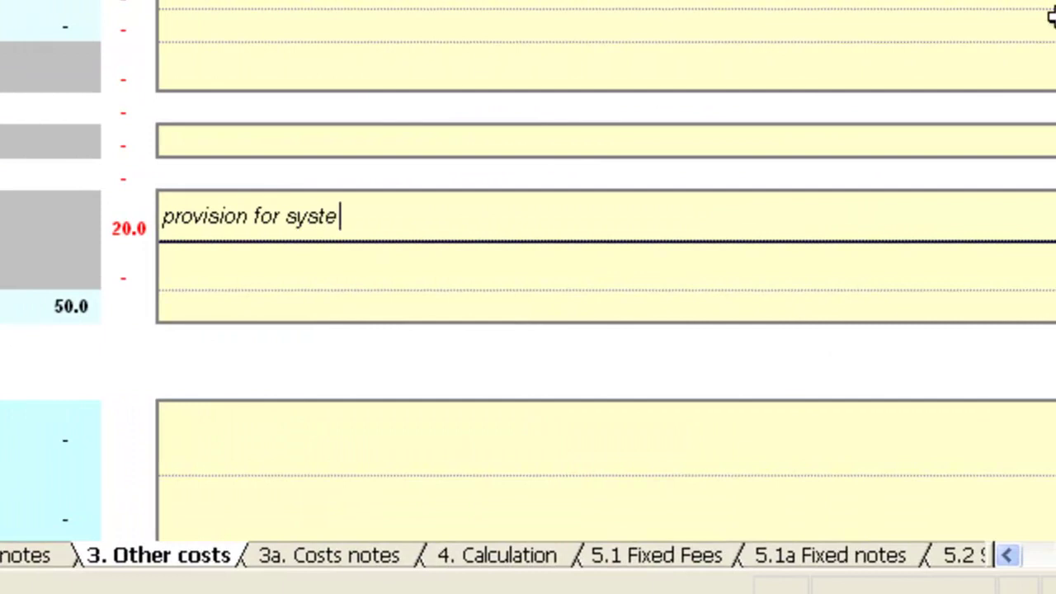
pyautogui.write('m upd')
pyautogui.press('BackSpace')
pyautogui.write('graf')
pyautogui.press('BackSpace')
pyautogui.press('BackSpace')
pyautogui.write('ade')
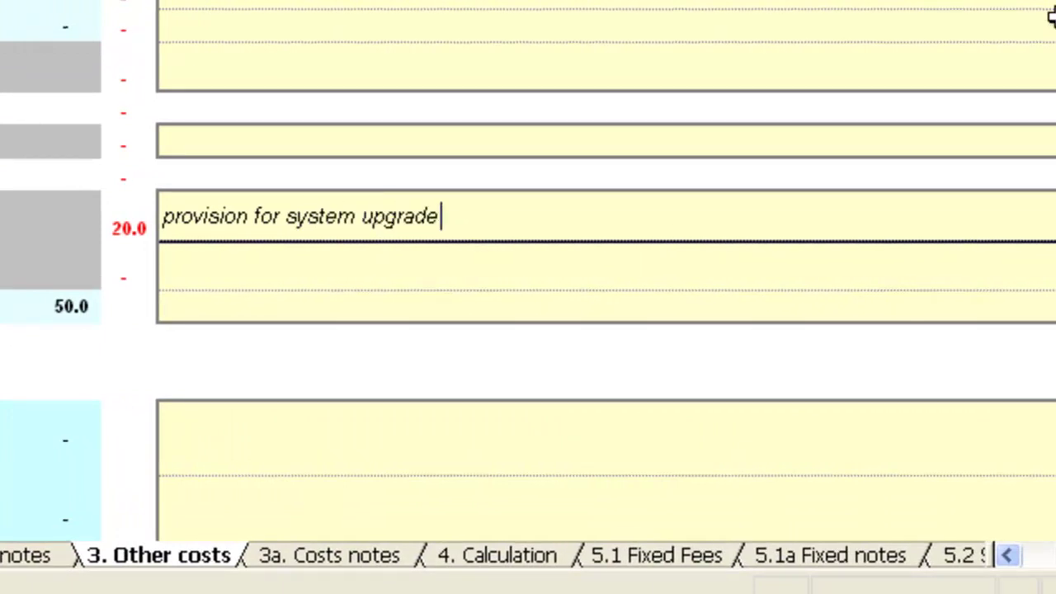
pyautogui.write(' in 2015')
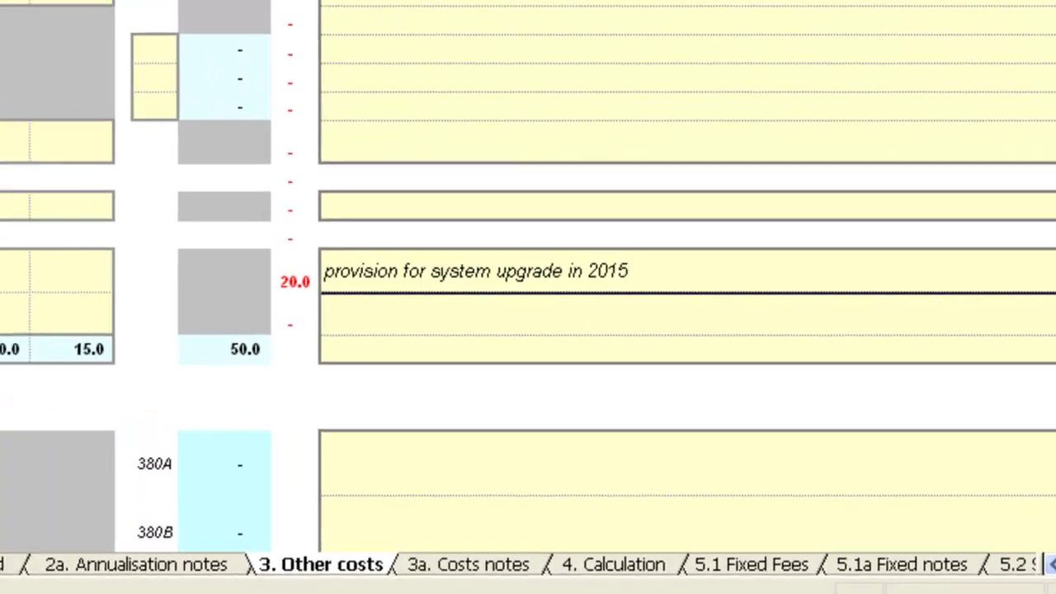
pyautogui.press('Return')
# Step: Set the total budget for Customer services centres, under Third party payments, to 70
pyautogui.press('Left')
pyautogui.press('Left')
pyautogui.press('Left')
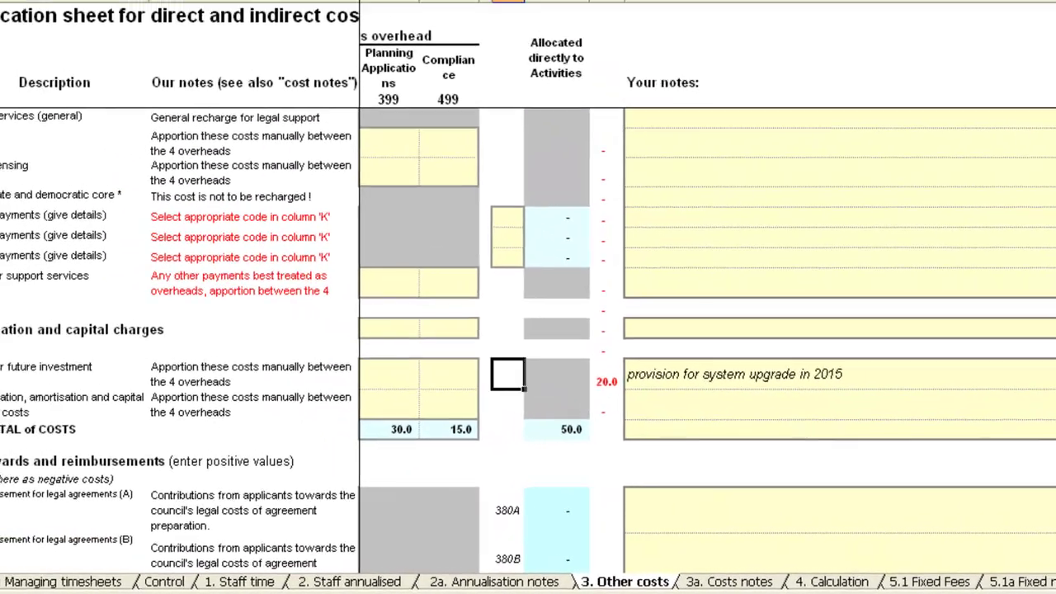
pyautogui.press('Left')
pyautogui.press('Left')
pyautogui.press('Left')
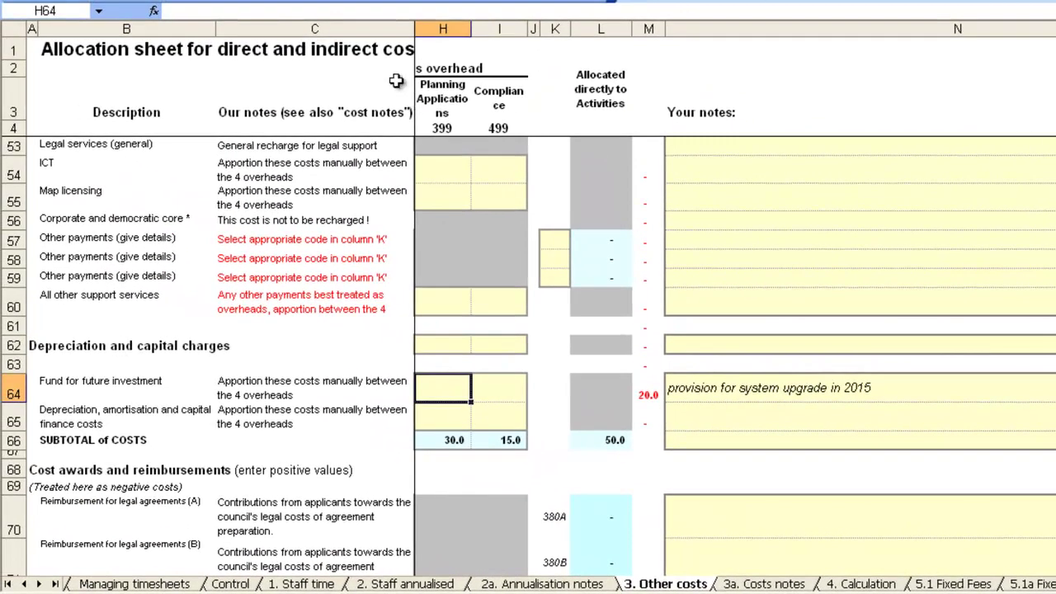
pyautogui.press('Left')
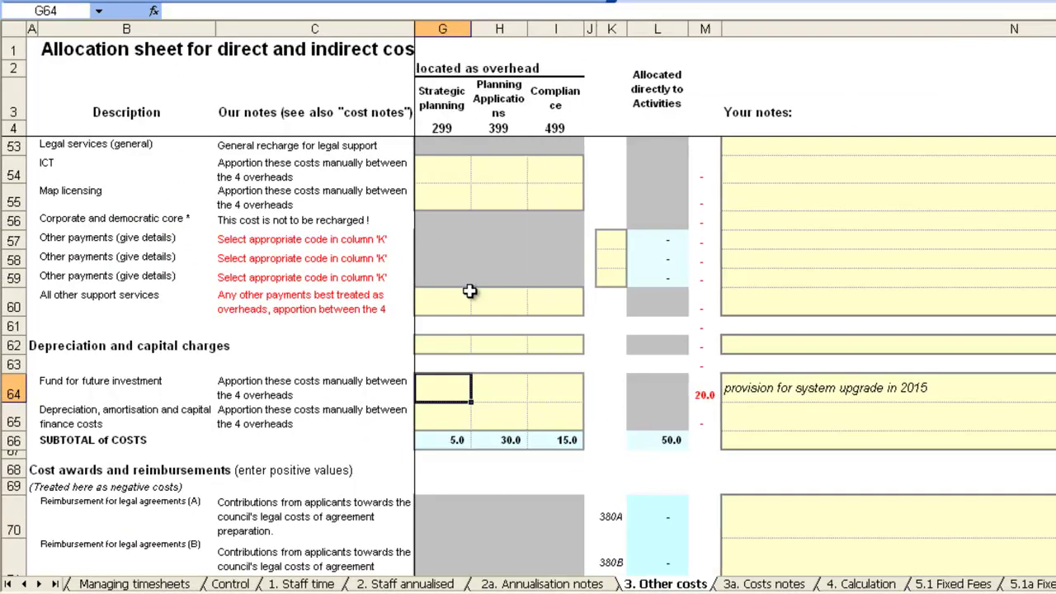
pyautogui.press('Left')
pyautogui.press('Left')
pyautogui.press('Left')
pyautogui.press('Left')
pyautogui.press('Left')
pyautogui.scroll(5, 450, 313)
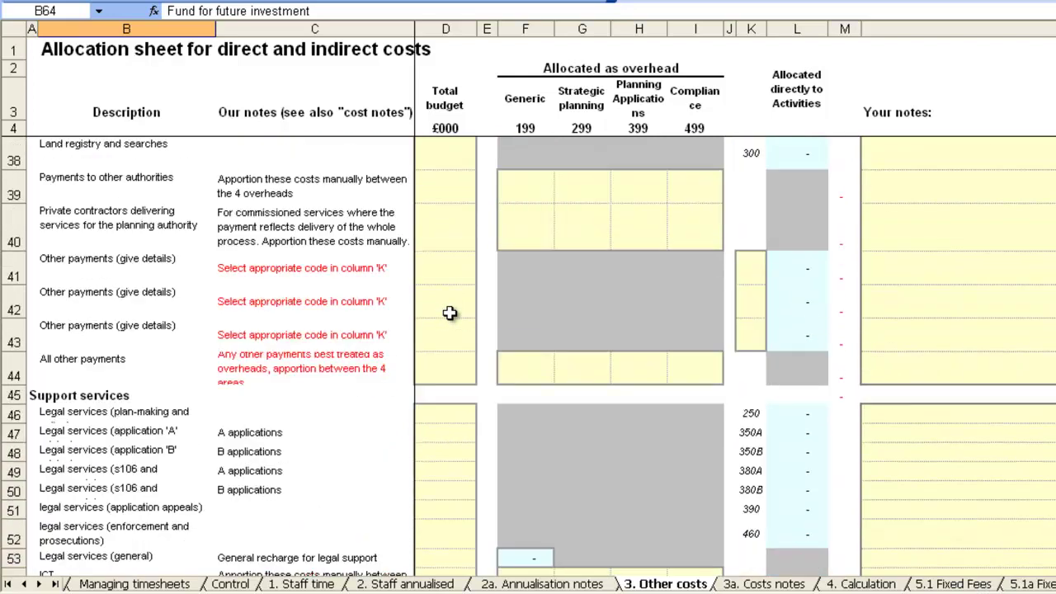
pyautogui.scroll(6, 450, 313)
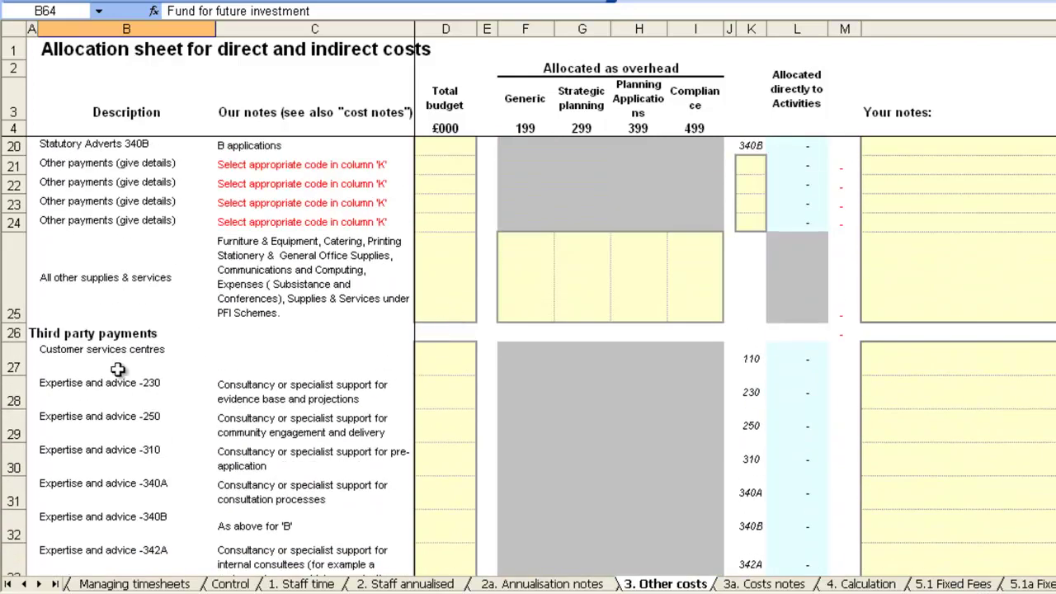
pyautogui.click(117, 355)
pyautogui.click(444, 364)
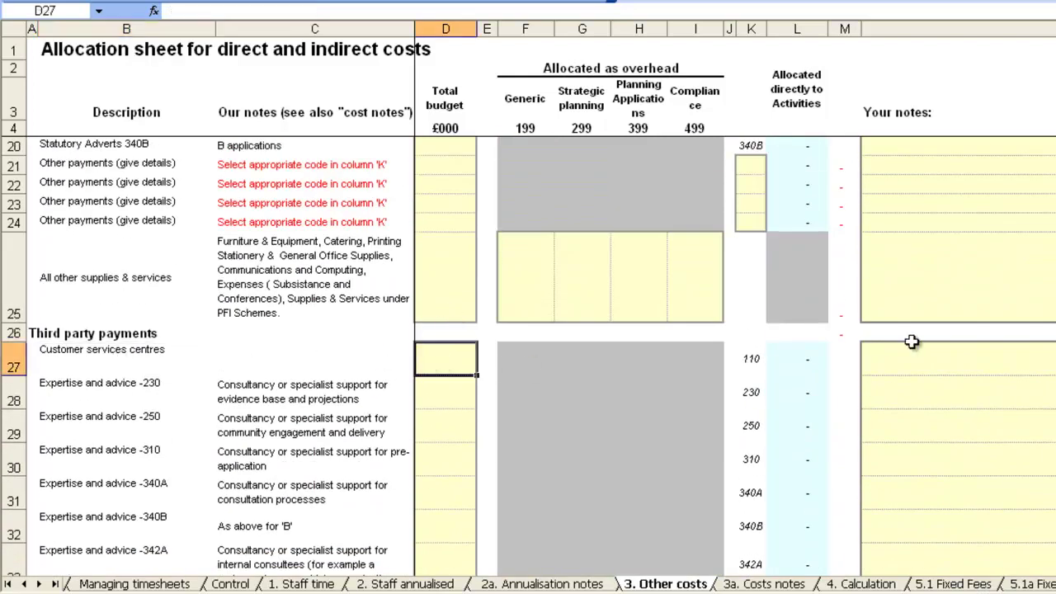
pyautogui.write('70')
pyautogui.press('Return')
# Step: Enter the note "contribution to call centre" for Customer services centres
pyautogui.press('Up')
pyautogui.press('Right')
pyautogui.press('Right')
pyautogui.press('Right')
pyautogui.press('Right')
pyautogui.press('Right')
pyautogui.press('Right')
pyautogui.press('Right')
pyautogui.press('Right')
pyautogui.press('Right')
pyautogui.press('Right')
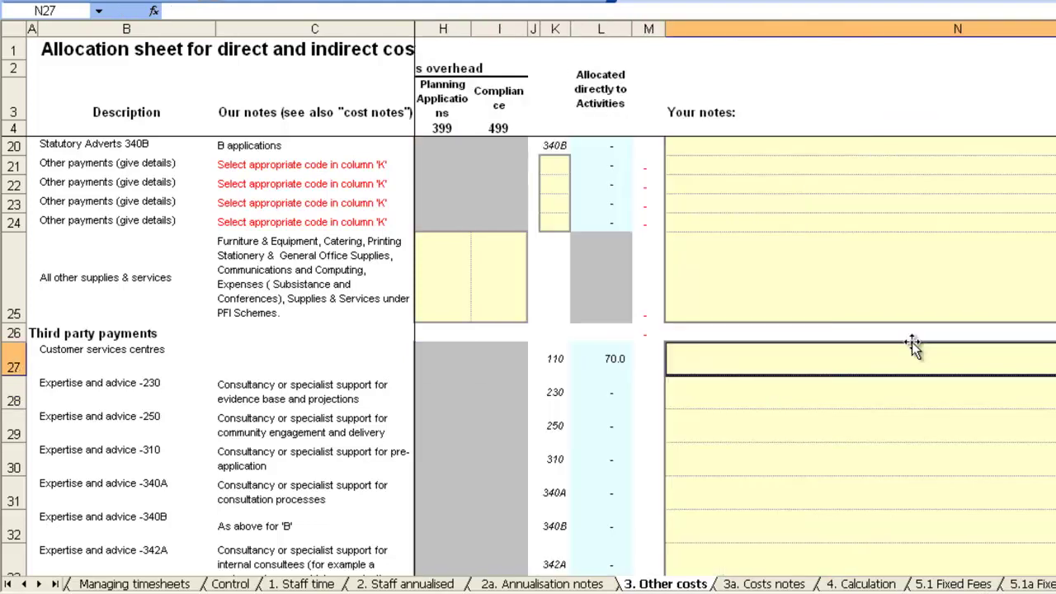
pyautogui.write('contributio')
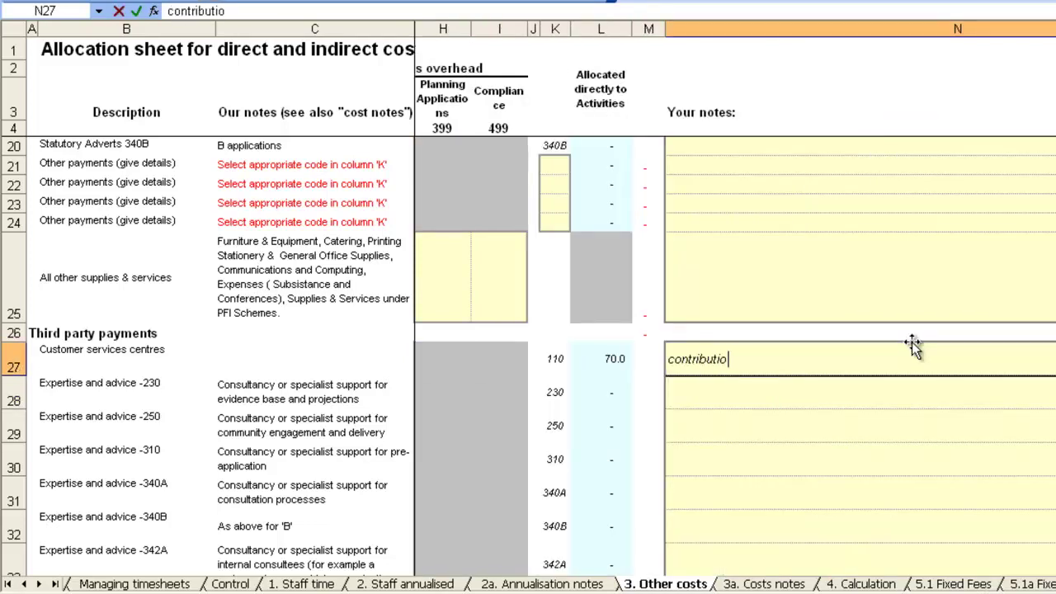
pyautogui.write('n to call centre')
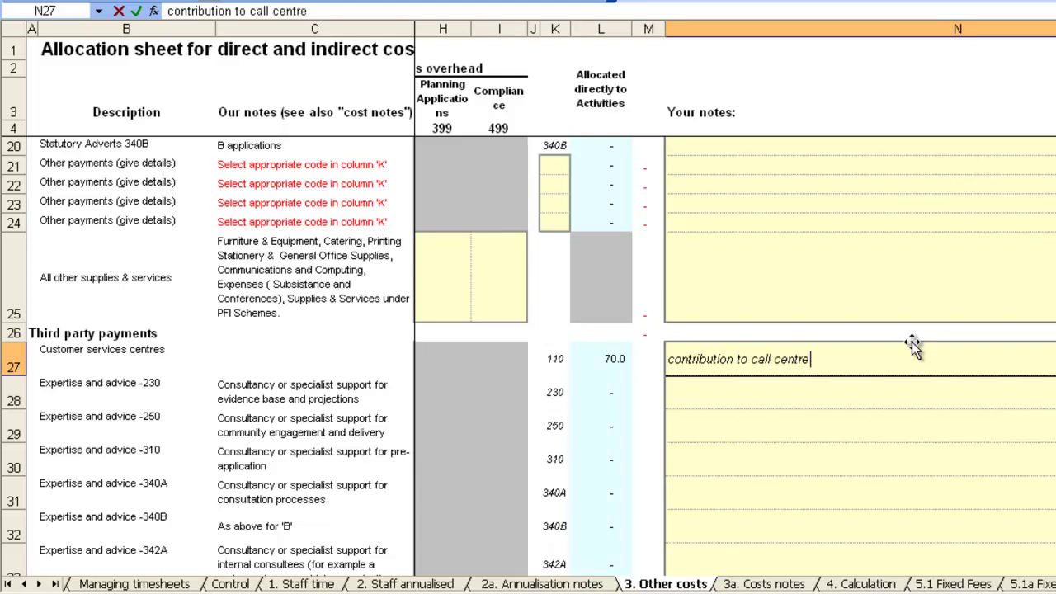
pyautogui.press('Return')
pyautogui.press('Down')
pyautogui.press('Up')
pyautogui.press('Up')
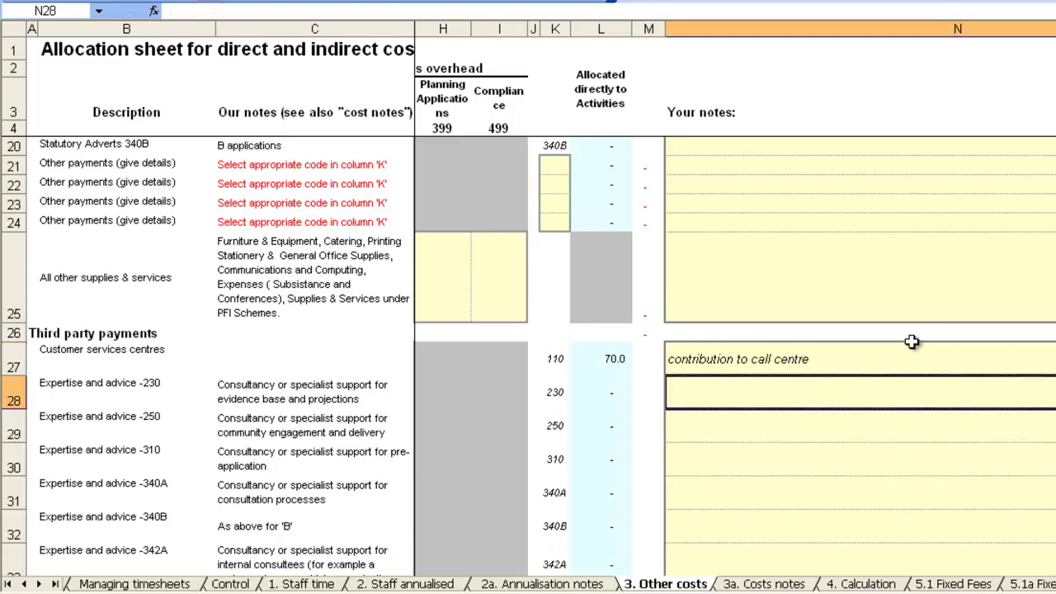
# Step: Set the total budget for the s106 legal services for A applications (code 380A), under Support services, to 50
pyautogui.press('Left')
pyautogui.press('Left')
pyautogui.press('Left')
pyautogui.press('Left')
pyautogui.press('Left')
pyautogui.press('Left')
pyautogui.press('Left')
pyautogui.press('Left')
pyautogui.press('Left')
pyautogui.press('Left')
pyautogui.press('Left')
pyautogui.press('Right')
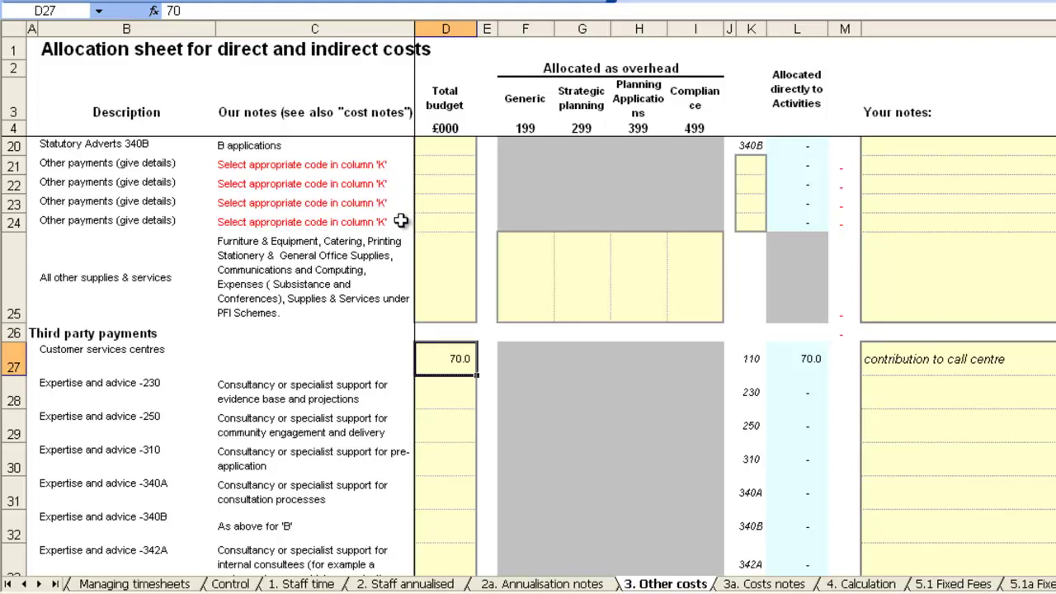
pyautogui.scroll(-7, 402, 226)
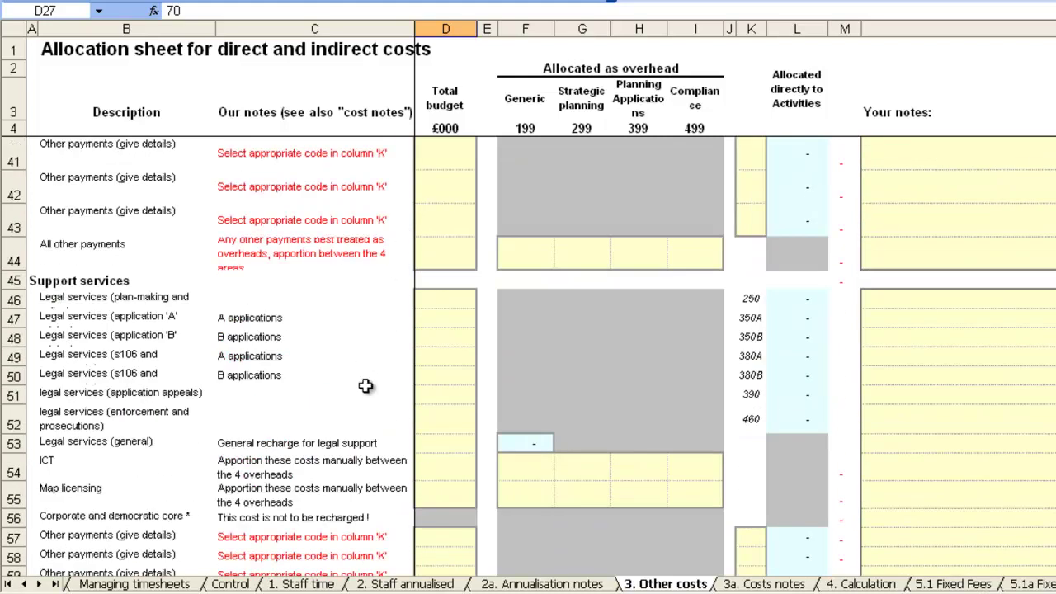
pyautogui.click(458, 353)
pyautogui.write('50')
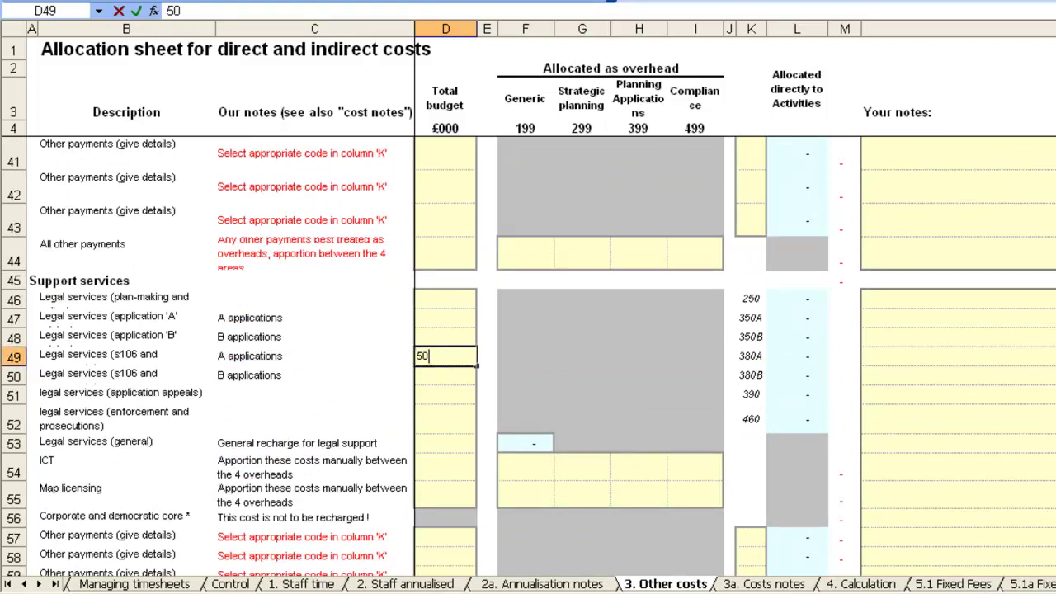
pyautogui.press('Return')
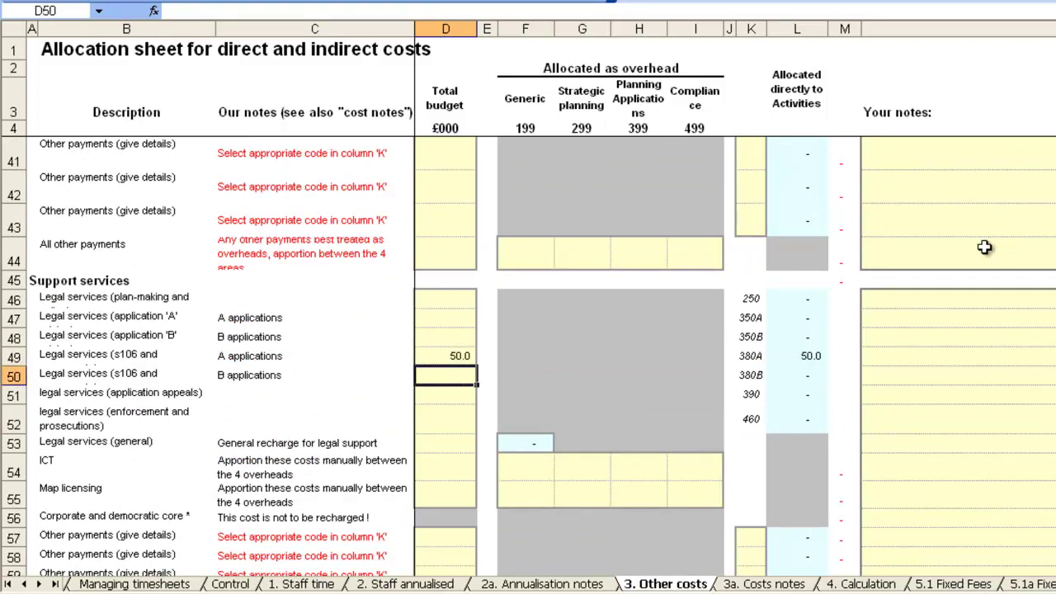
pyautogui.click(428, 356)
# Step: Set the total budget for Reimbursement for legal agreements (A), under Cost awards and reimbursements, to 50
pyautogui.scroll(-7, 428, 356)
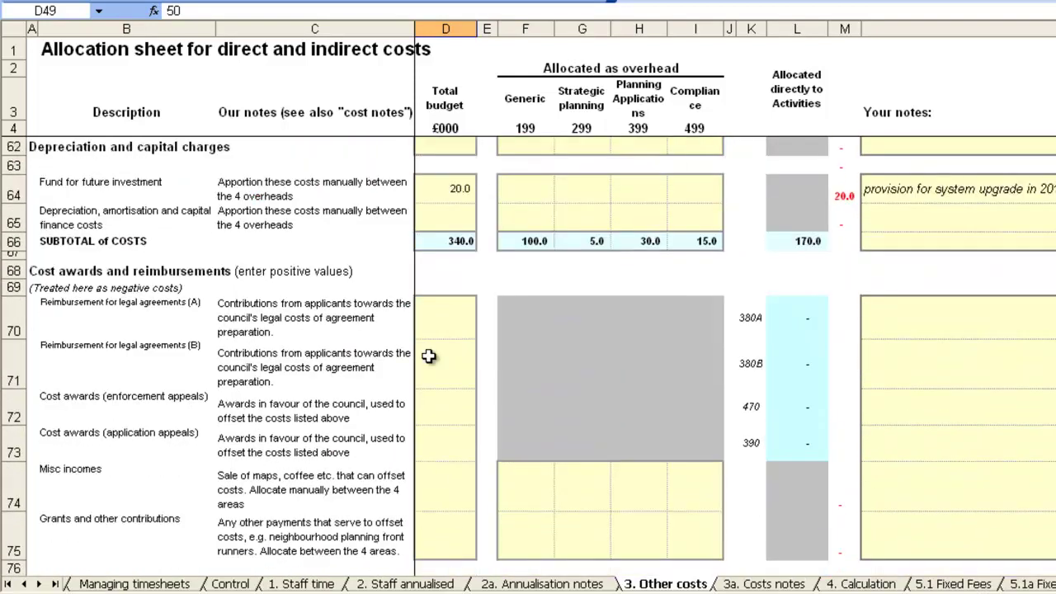
pyautogui.scroll(-1, 428, 356)
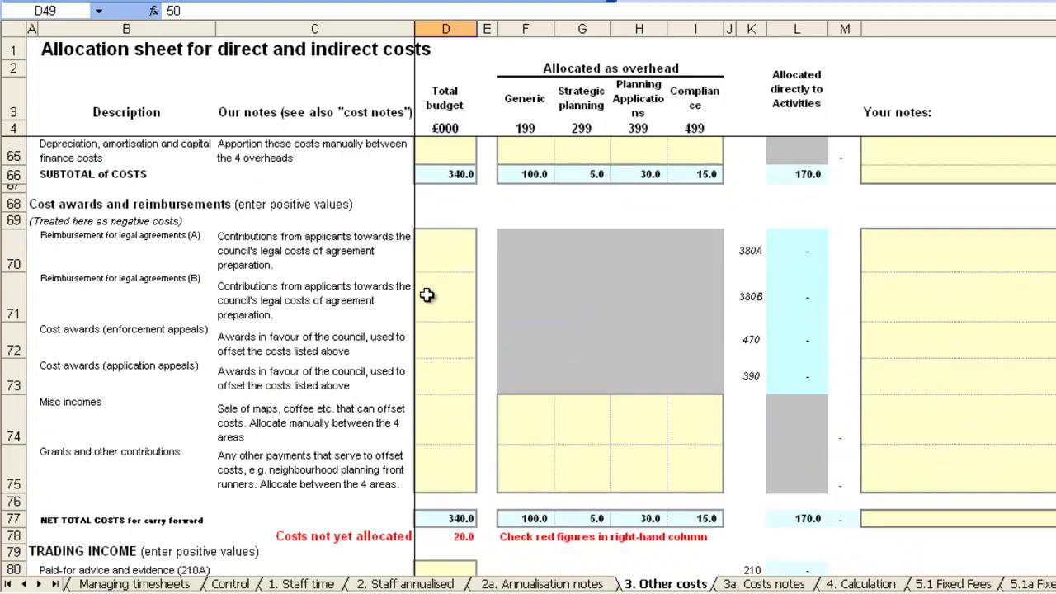
pyautogui.click(438, 257)
pyautogui.write('50')
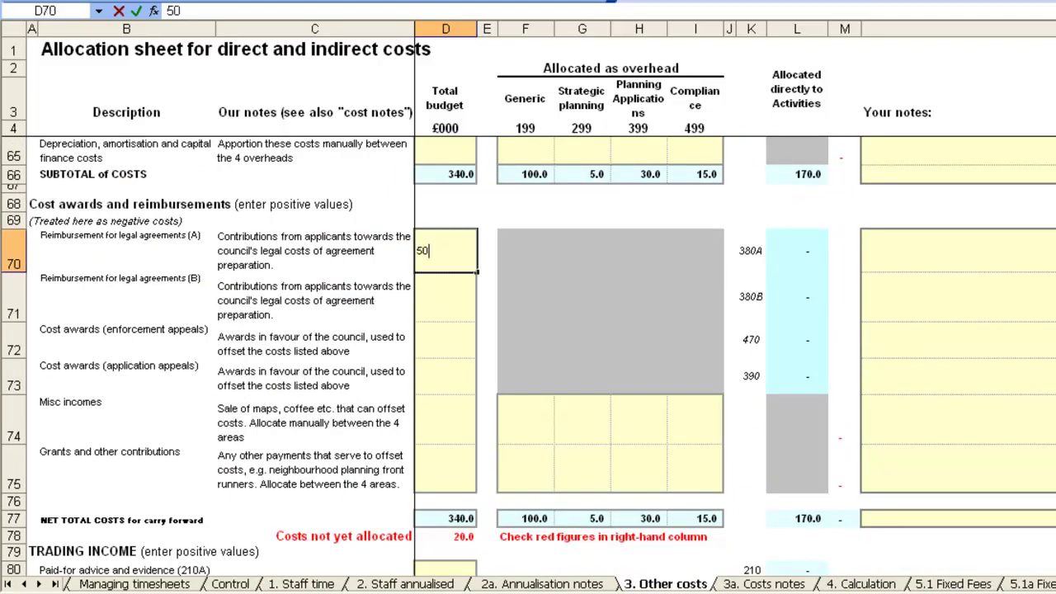
pyautogui.press('Return')
pyautogui.click(437, 257)
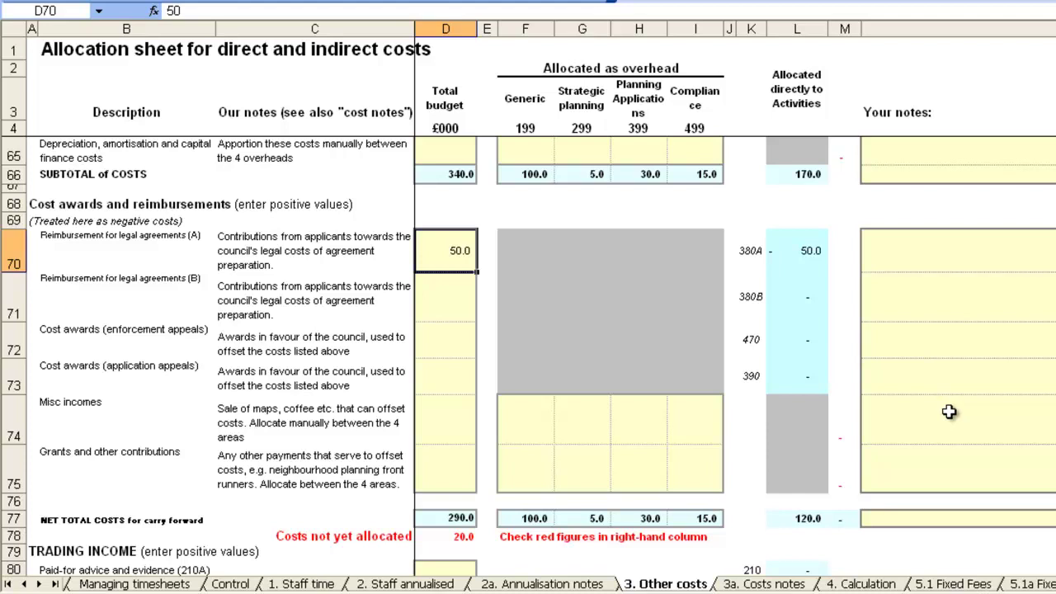
# Step: On the 4. Calculation sheet, examine the timesheet, other and reallocated costs for activity 110 - Customer Care
pyautogui.click(873, 586)
pyautogui.scroll(17, 305, 260)
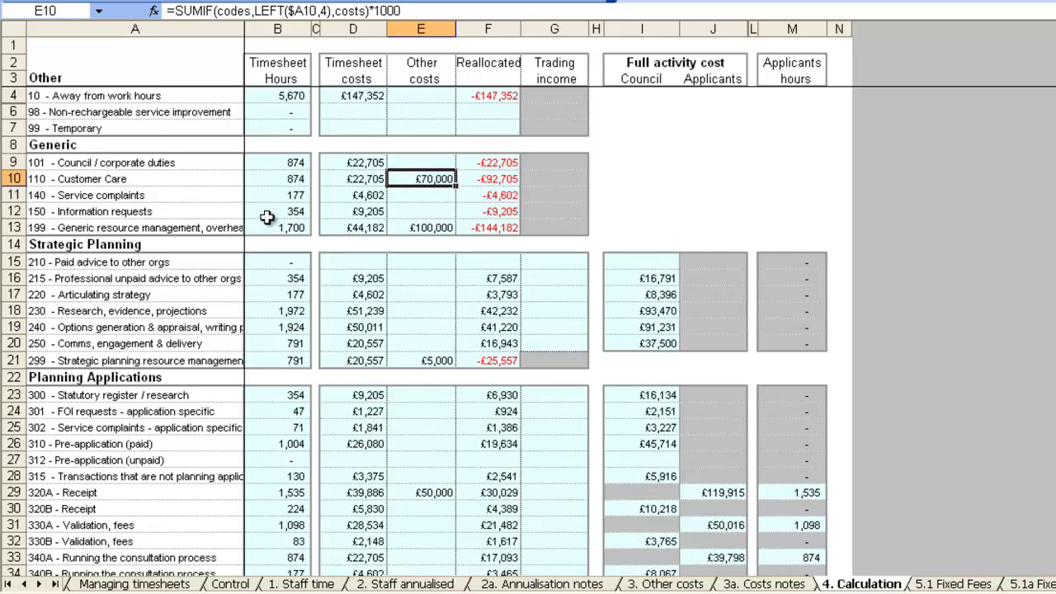
pyautogui.click(86, 180)
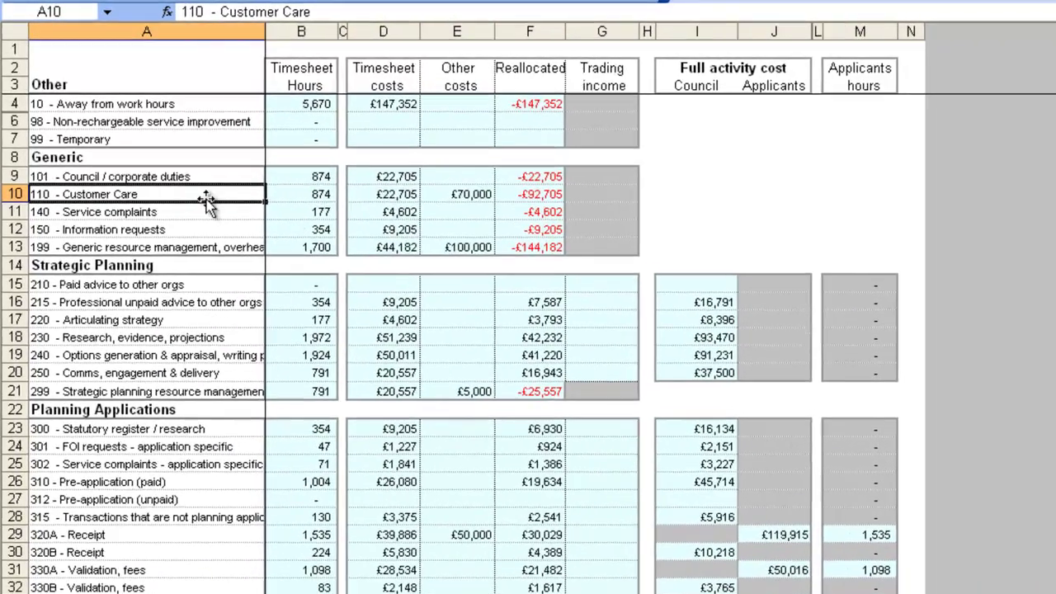
pyautogui.click(351, 180)
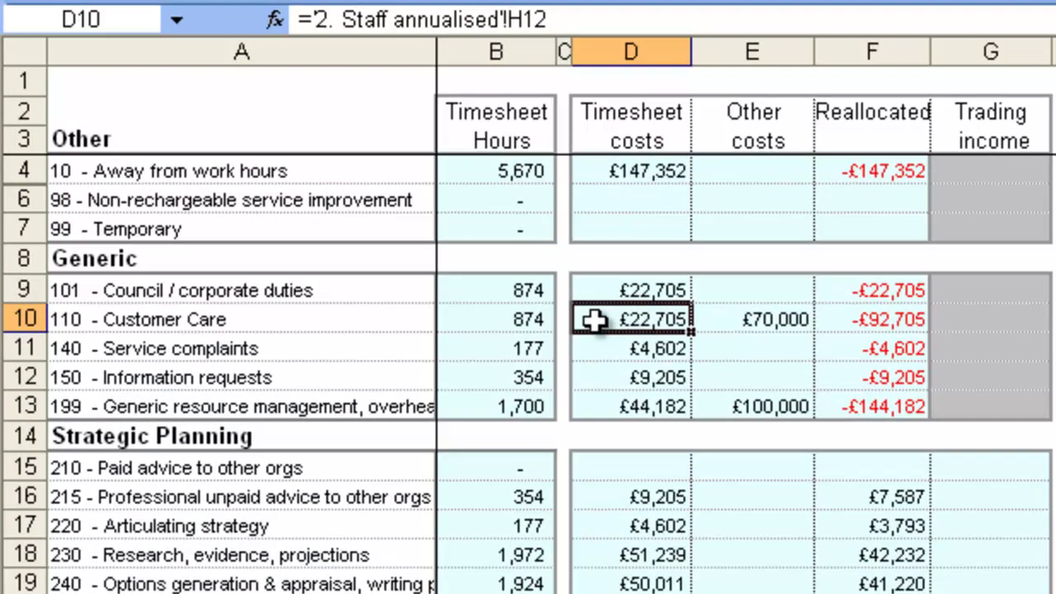
pyautogui.click(708, 324)
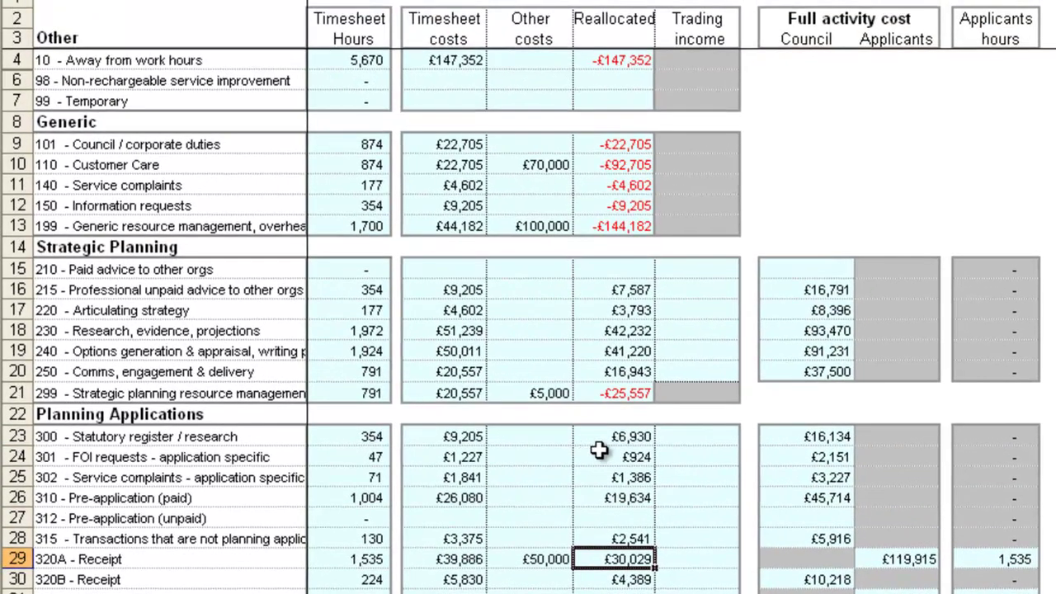
# Step: Examine the reallocated activity costs, the council and applicant full-cost totals, the applicants' hours and the resulting cost per hour
pyautogui.scroll(-4, 495, 206)
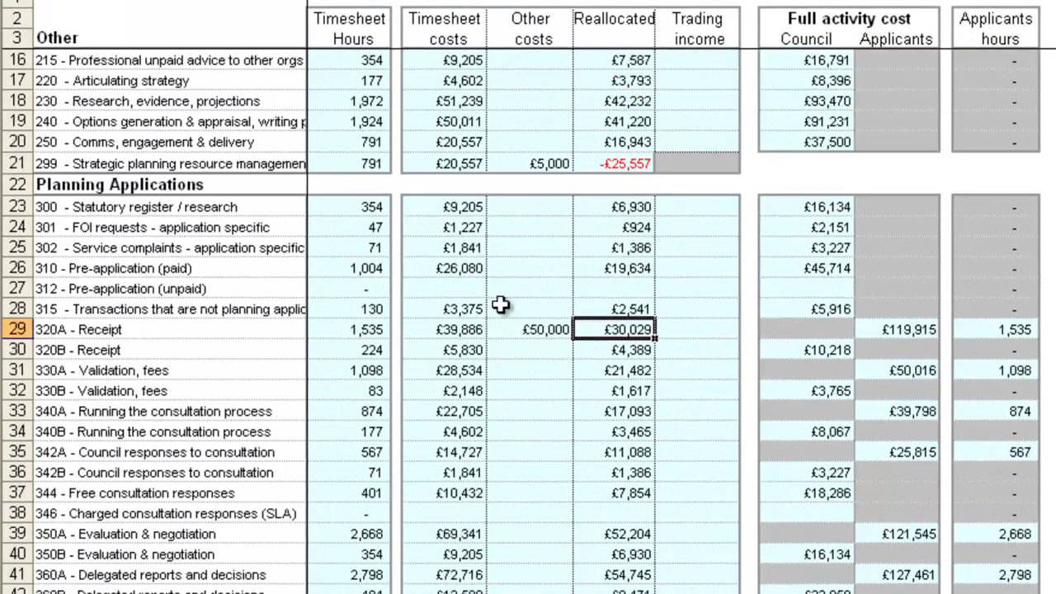
pyautogui.scroll(-3, 499, 305)
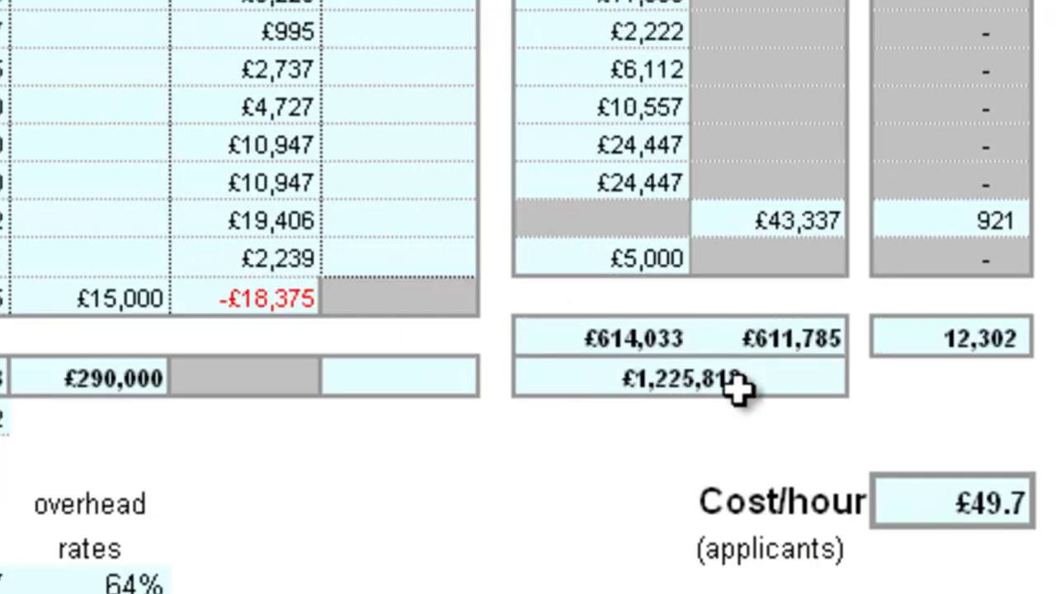
pyautogui.click(585, 365)
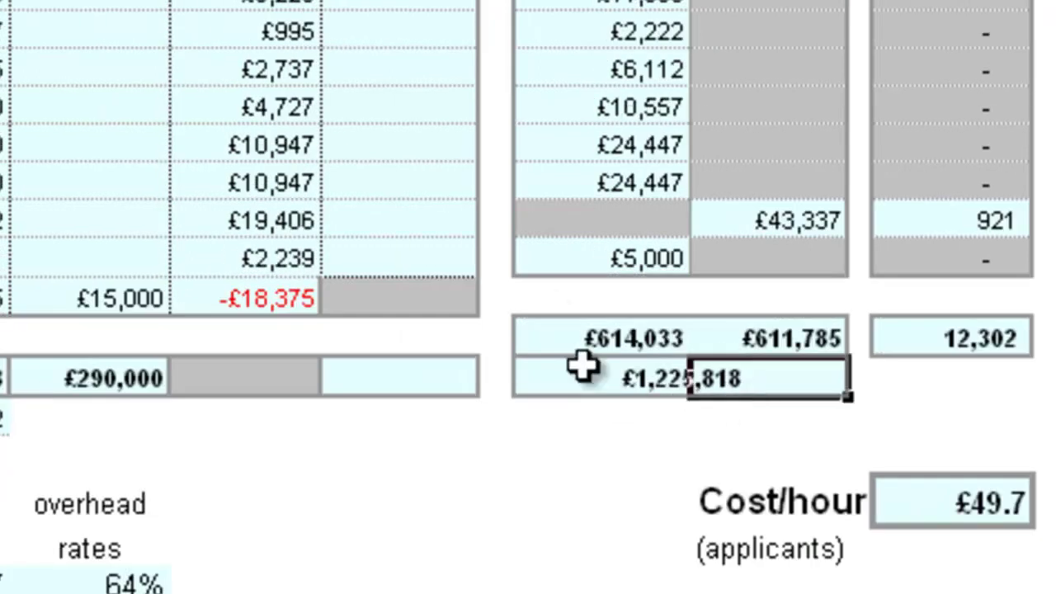
pyautogui.click(636, 423)
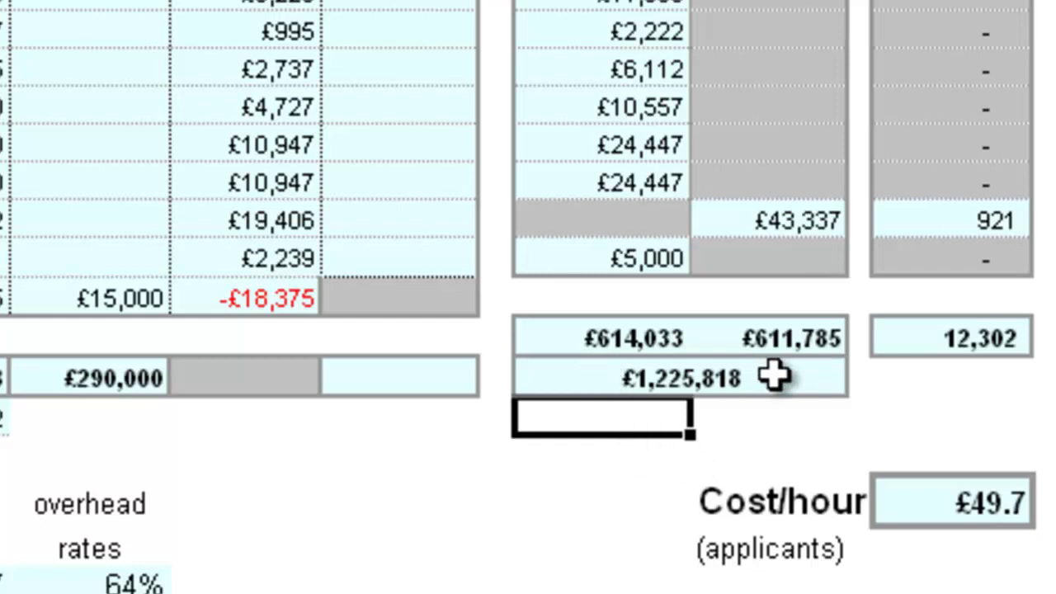
pyautogui.click(955, 381)
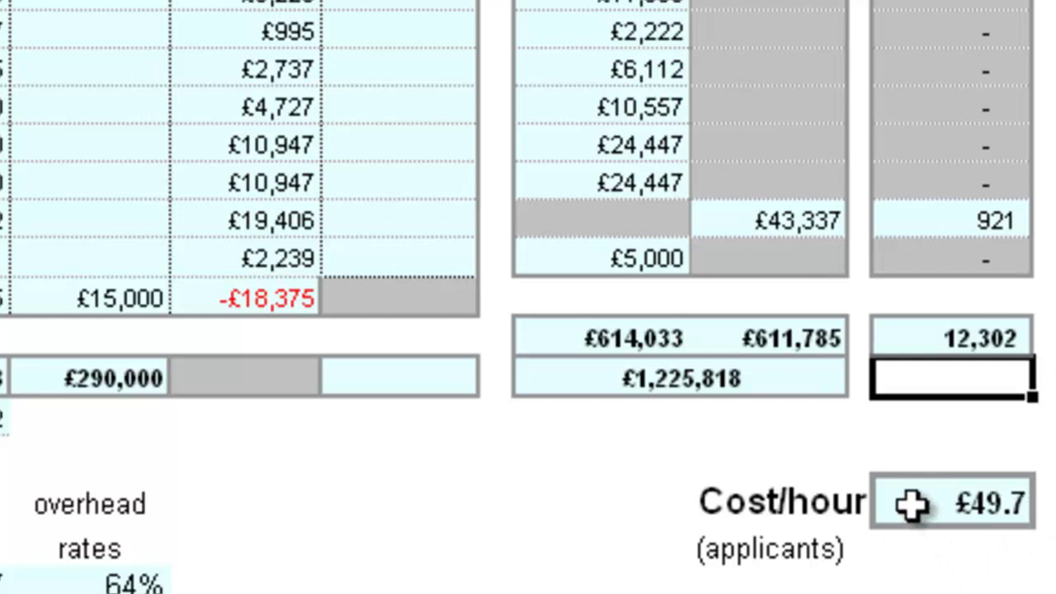
pyautogui.click(665, 572)
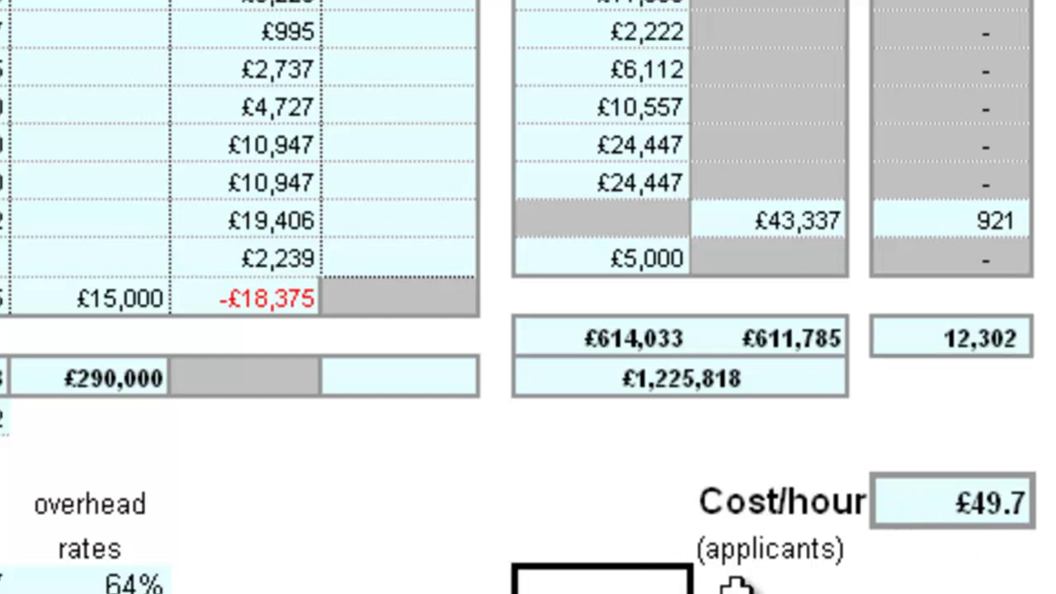